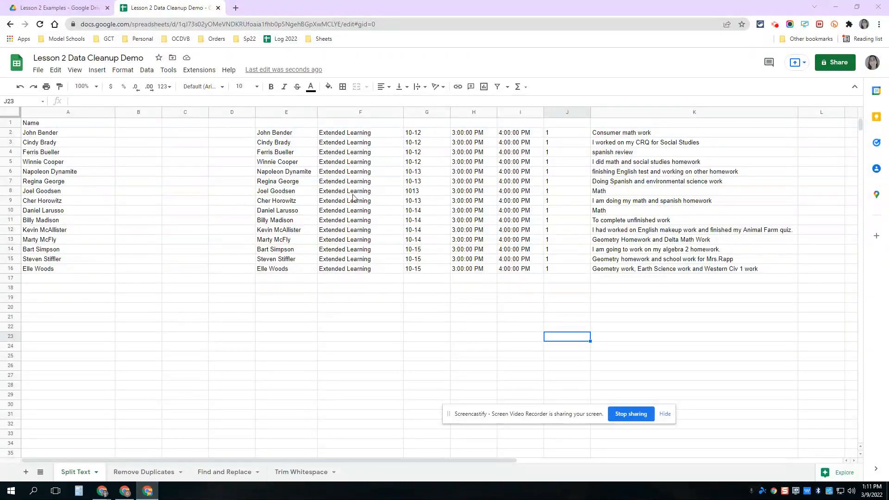
# - Split the full names in A2:A16 into separate columns using Space as the separator, and narrow column A
pyautogui.moveTo(44, 135); pyautogui.dragTo(47, 275)
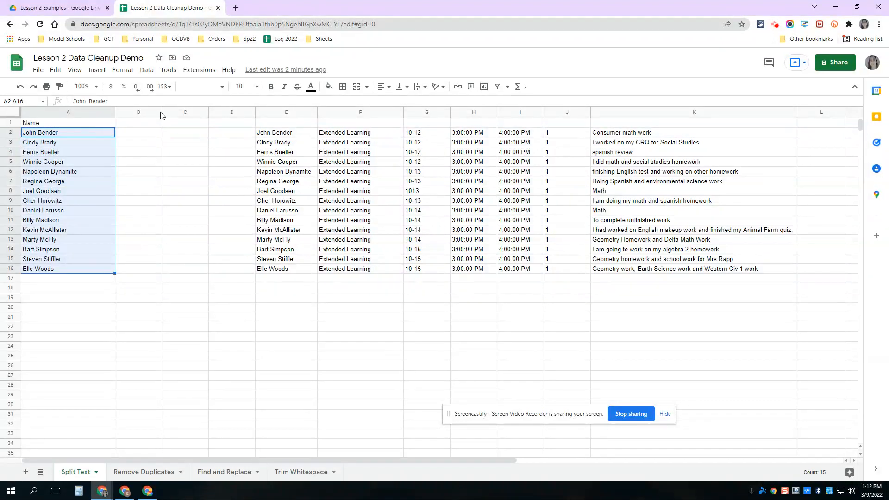
pyautogui.click(147, 70)
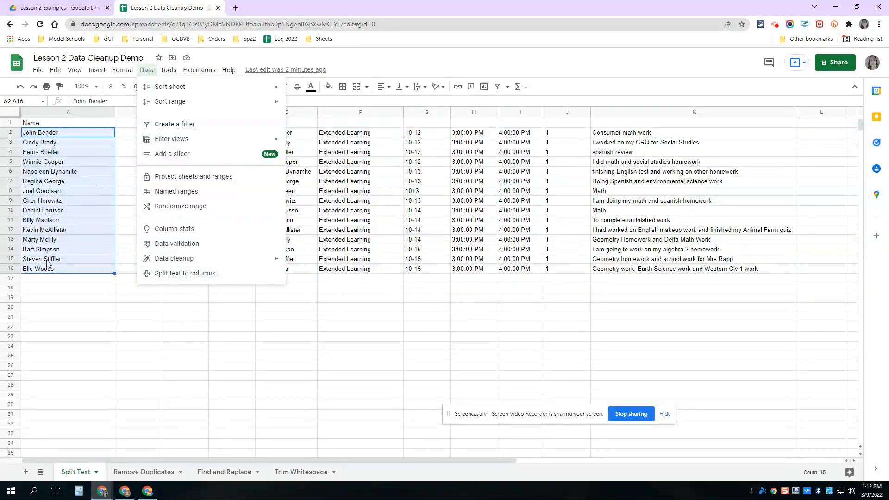
pyautogui.click(188, 280)
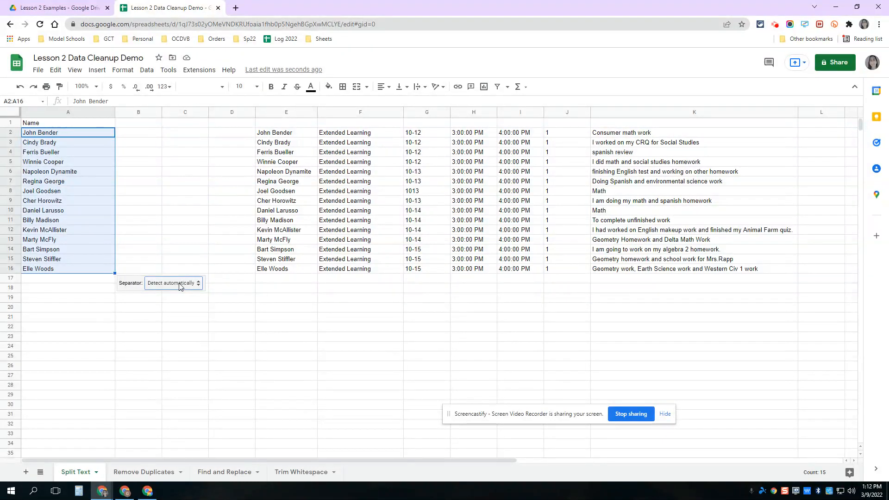
pyautogui.click(179, 285)
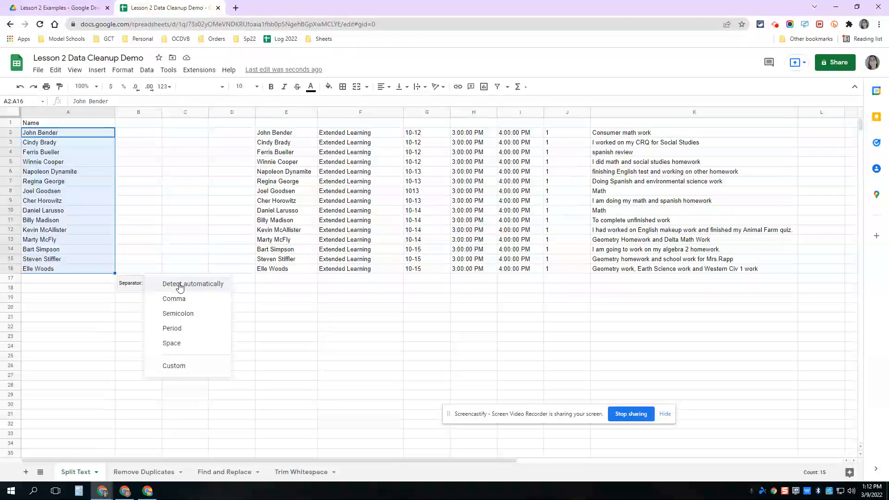
pyautogui.click(173, 348)
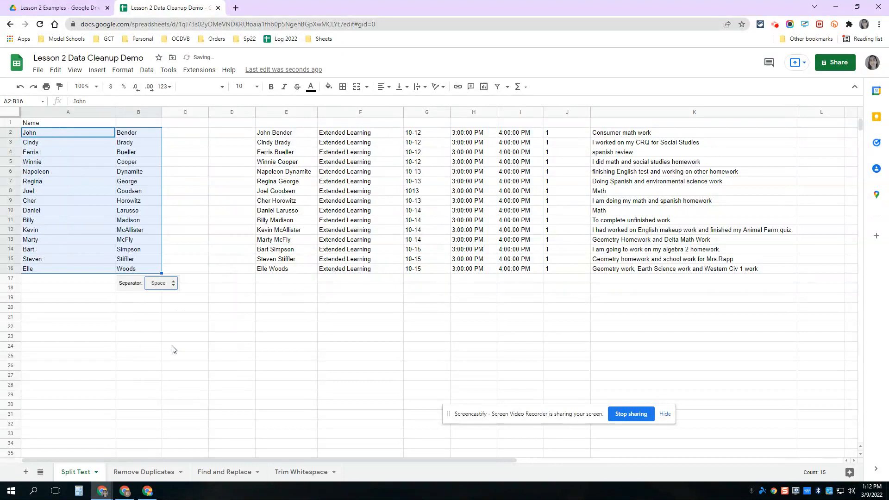
pyautogui.moveTo(115, 112); pyautogui.dragTo(61, 111)
pyautogui.click(130, 191)
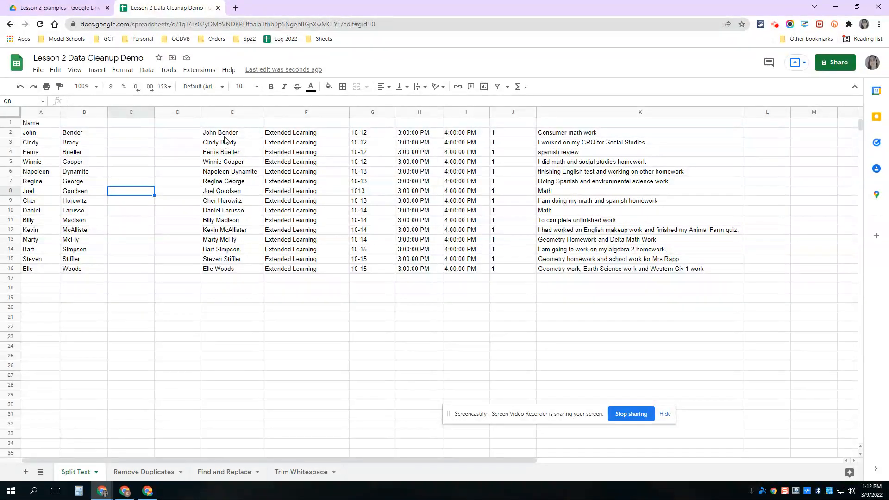
# - Try to split the full names in E2:E16 with the Space separator, and undo the split
pyautogui.moveTo(225, 136); pyautogui.dragTo(247, 272)
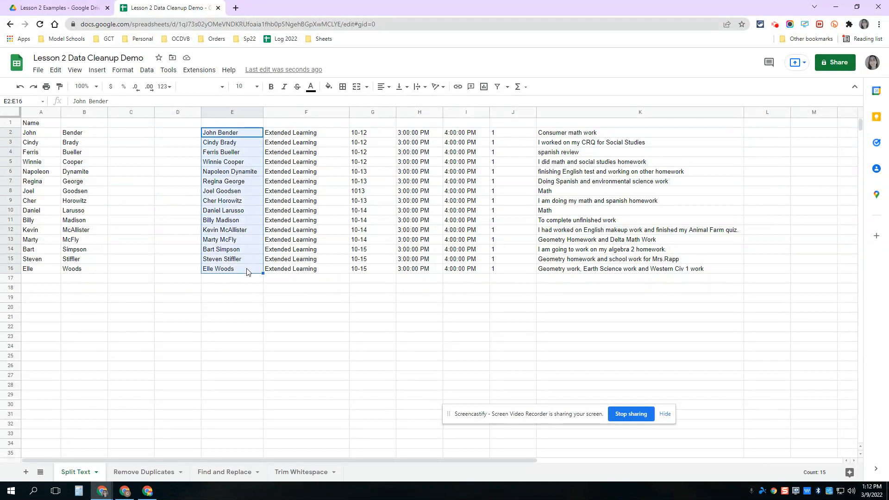
pyautogui.click(147, 70)
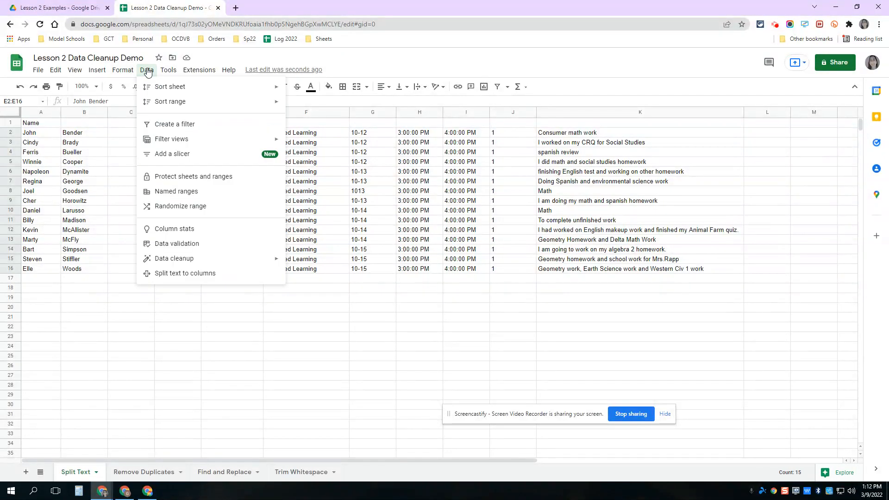
pyautogui.click(186, 273)
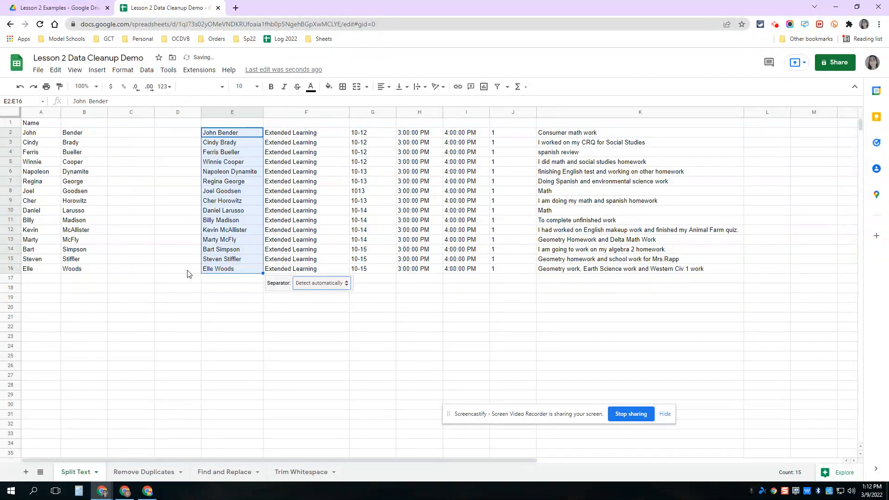
pyautogui.click(315, 286)
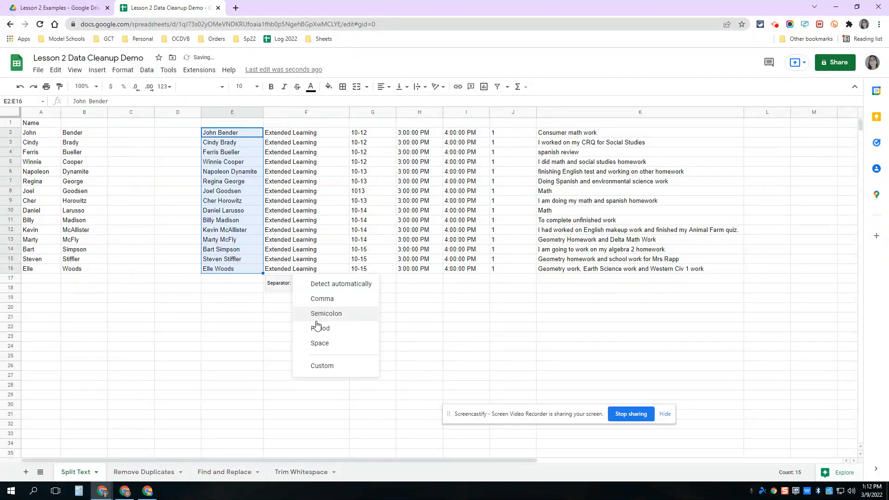
pyautogui.click(322, 343)
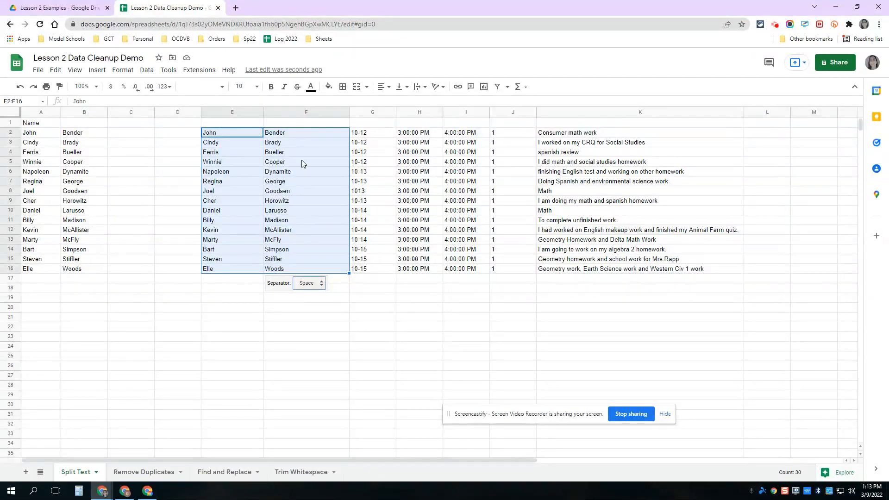
pyautogui.click(20, 88)
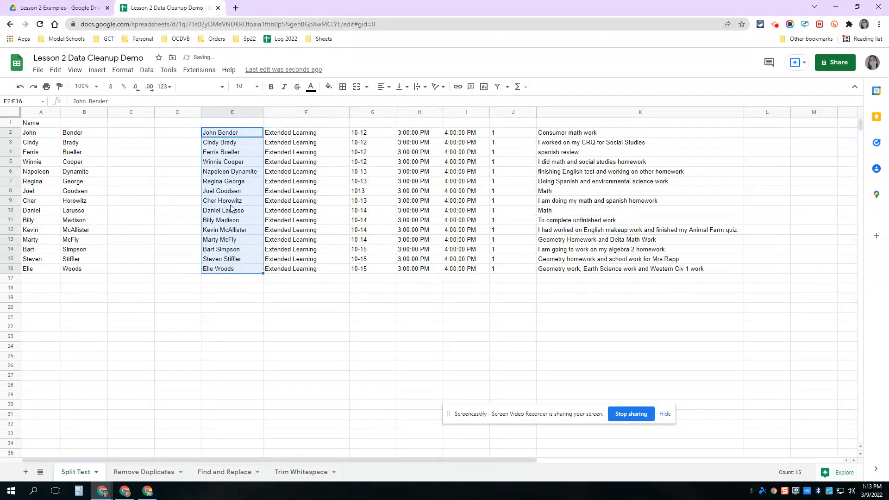
# - Insert one empty column to the left of column F, next to the full names
pyautogui.click(302, 114)
pyautogui.rightClick(302, 113)
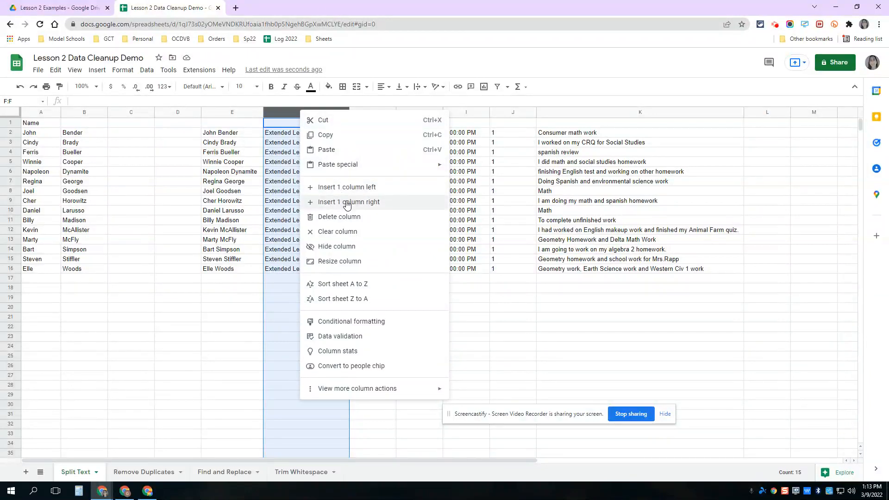
pyautogui.click(345, 187)
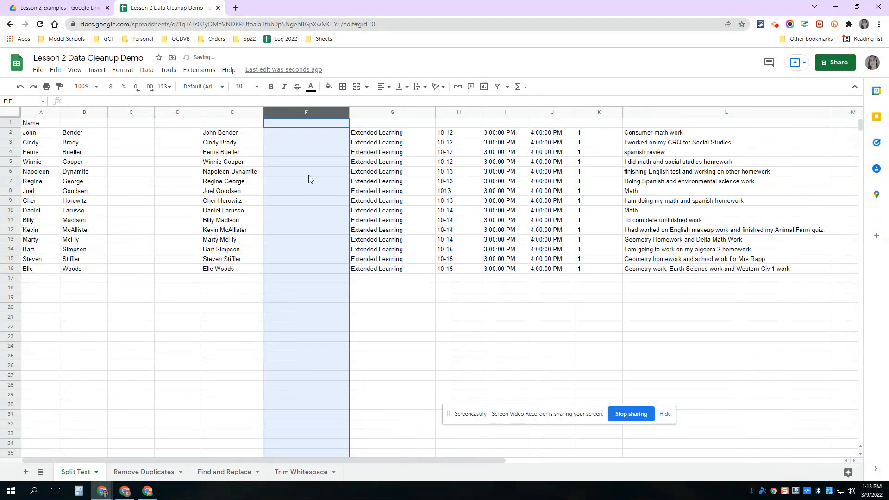
# - Split the full names in E2:E16 into columns E and F using Space as the separator
pyautogui.moveTo(241, 136); pyautogui.dragTo(255, 271)
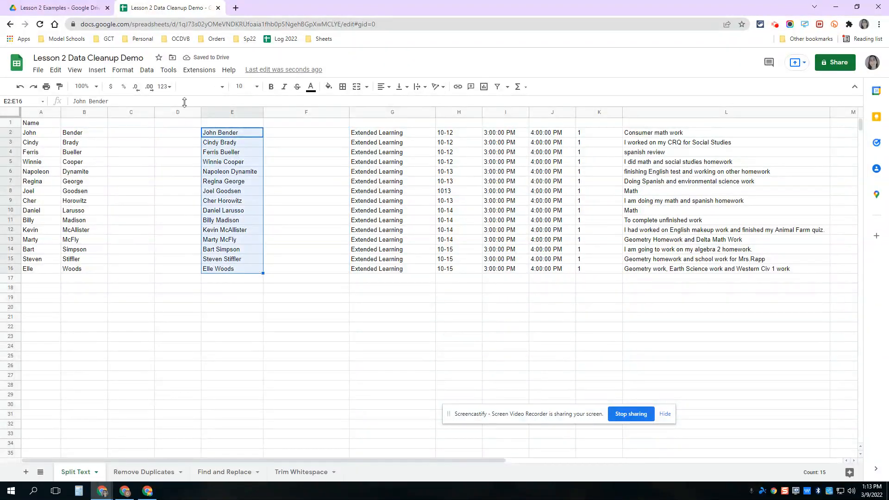
pyautogui.click(146, 70)
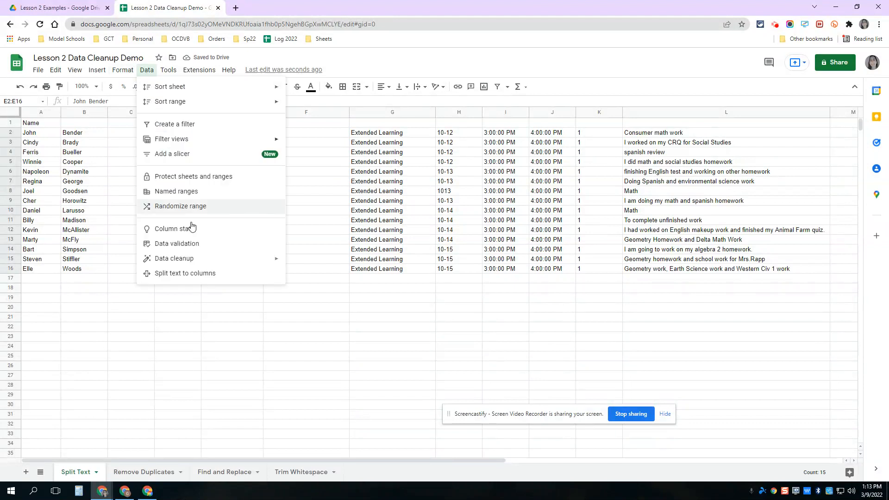
pyautogui.click(200, 273)
pyautogui.click(305, 283)
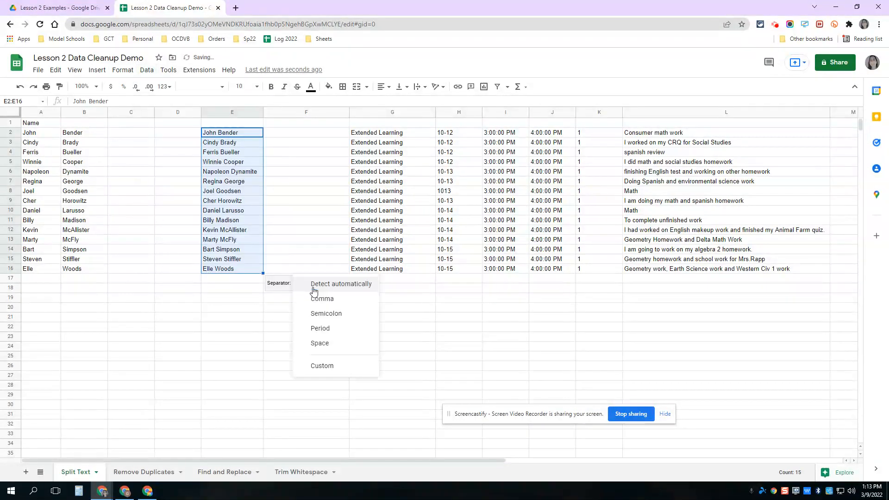
pyautogui.click(315, 343)
pyautogui.click(358, 317)
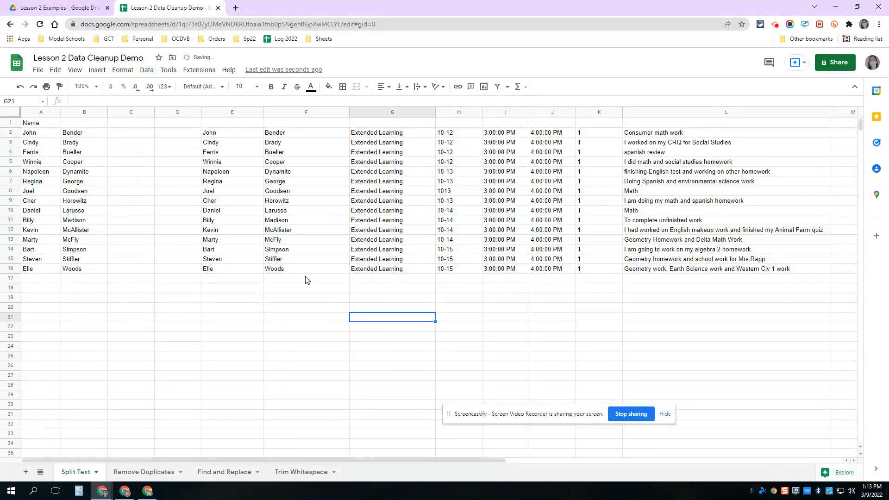
# - Remove duplicate rows from the entire Remove Duplicates sheet, analyzing all columns
pyautogui.click(155, 473)
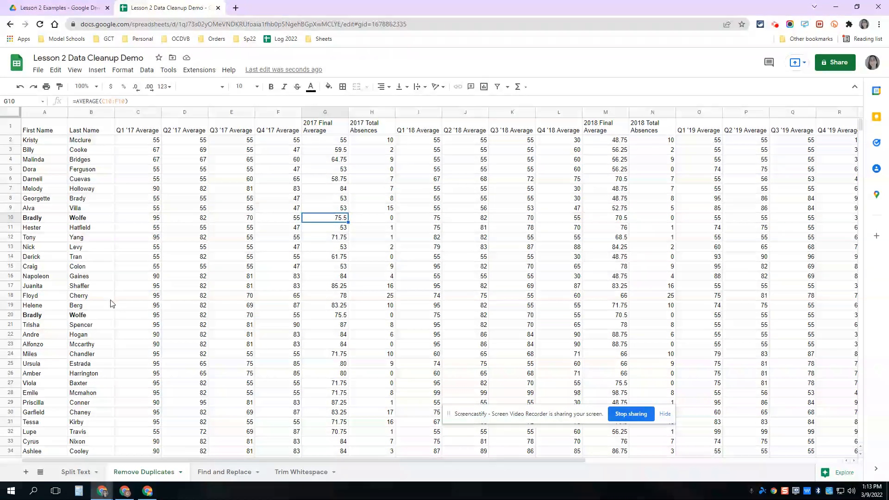
pyautogui.click(46, 222)
pyautogui.click(79, 221)
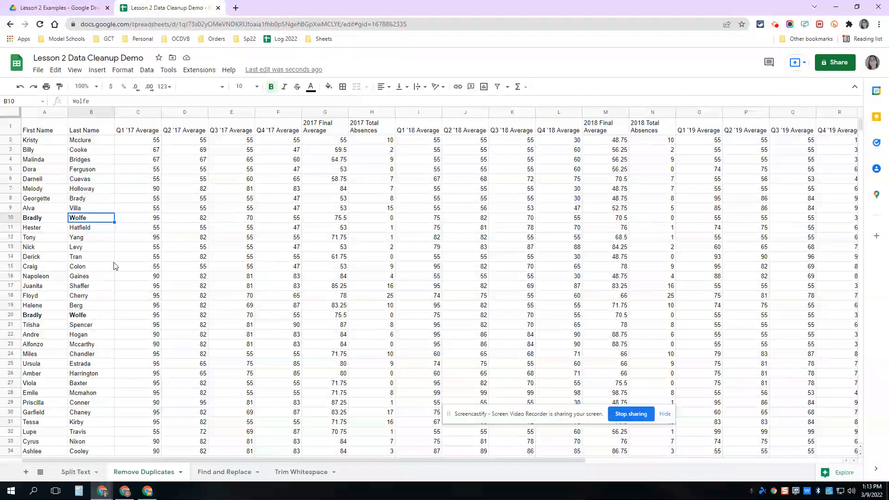
pyautogui.scroll(-20, 120, 284)
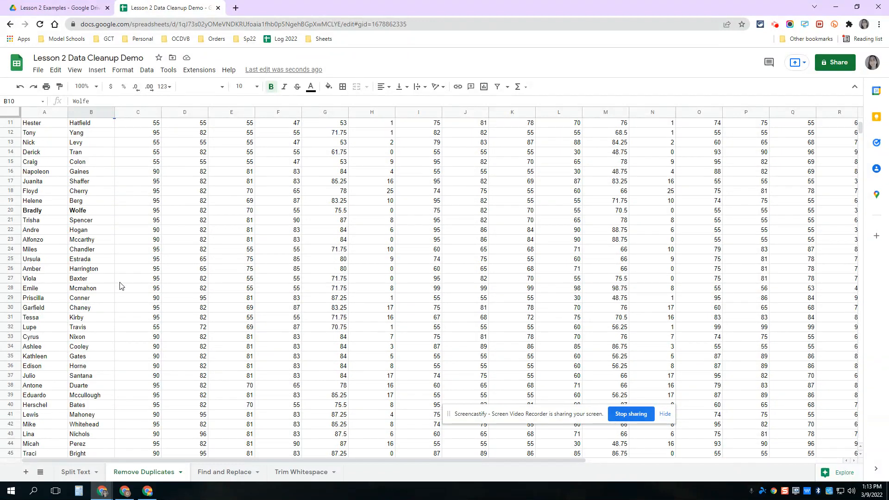
pyautogui.scroll(20, 120, 286)
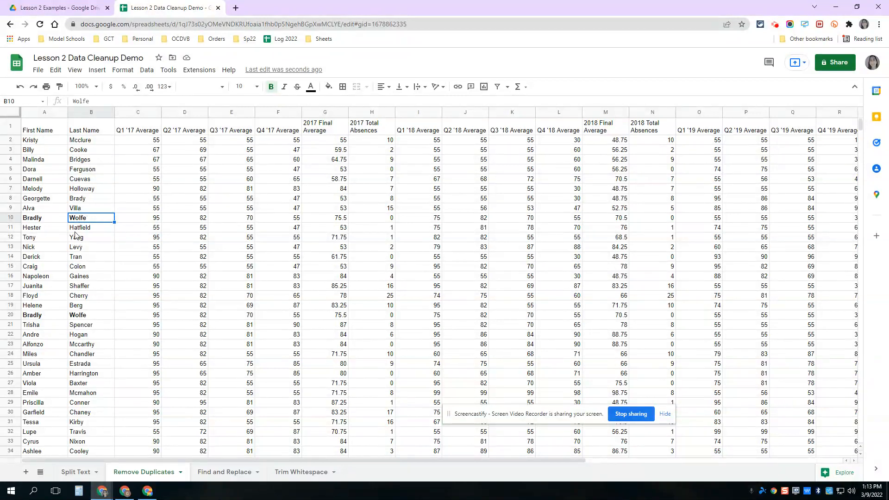
pyautogui.click(14, 115)
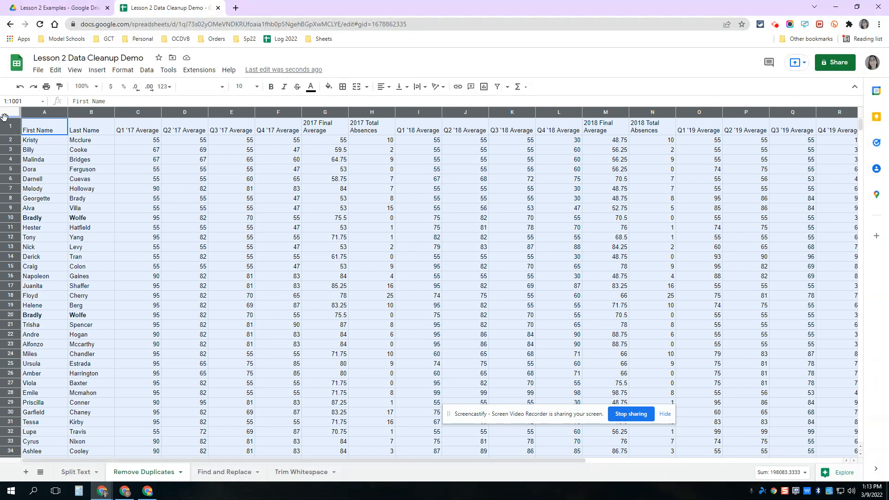
pyautogui.click(155, 73)
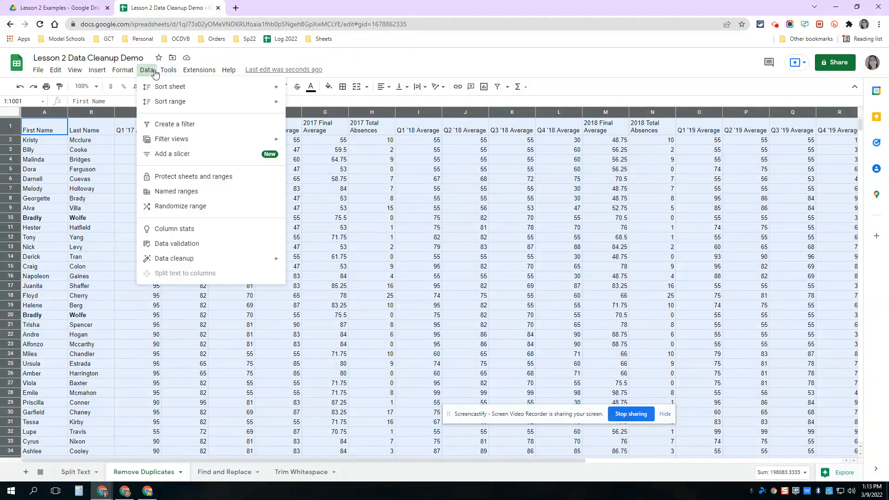
pyautogui.moveTo(182, 259)
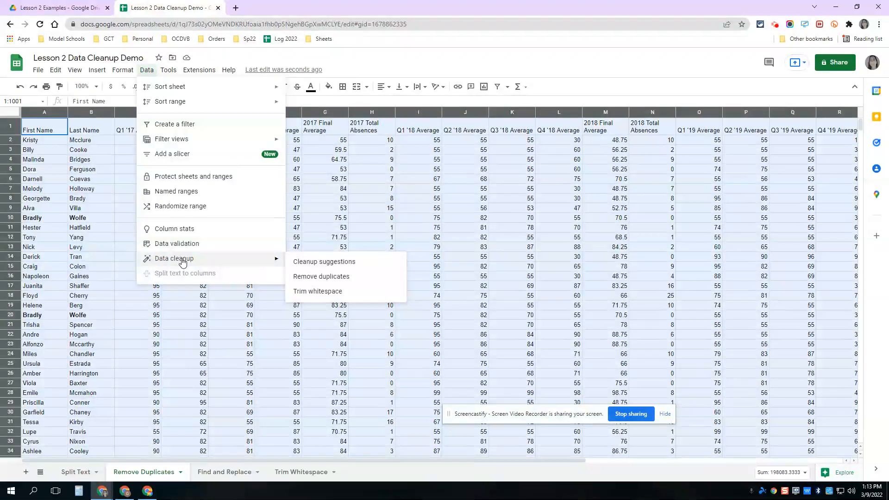
pyautogui.click(310, 278)
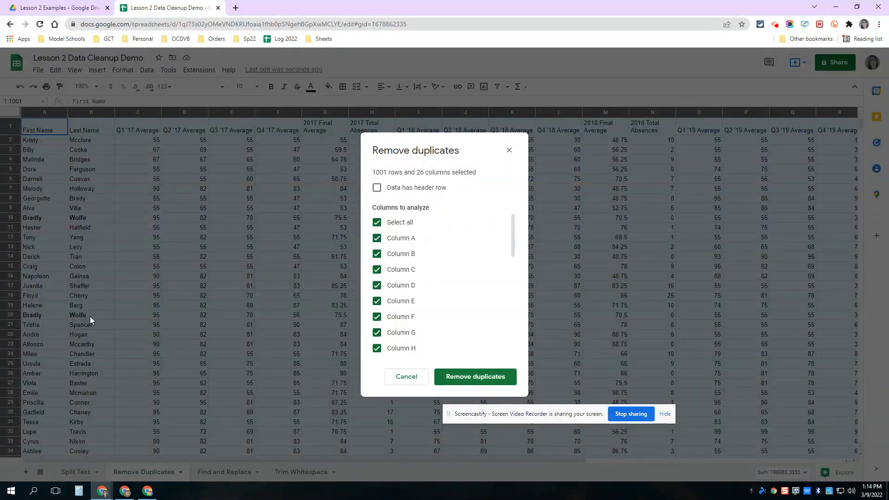
pyautogui.click(476, 380)
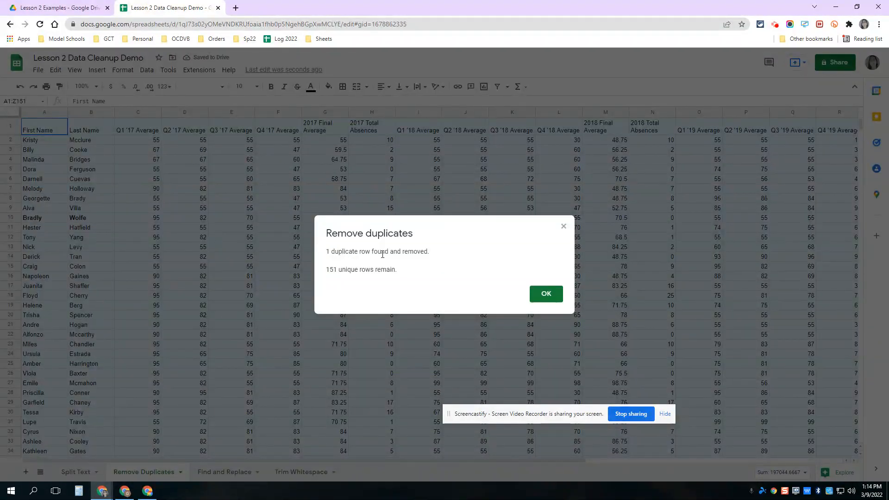
pyautogui.click(545, 297)
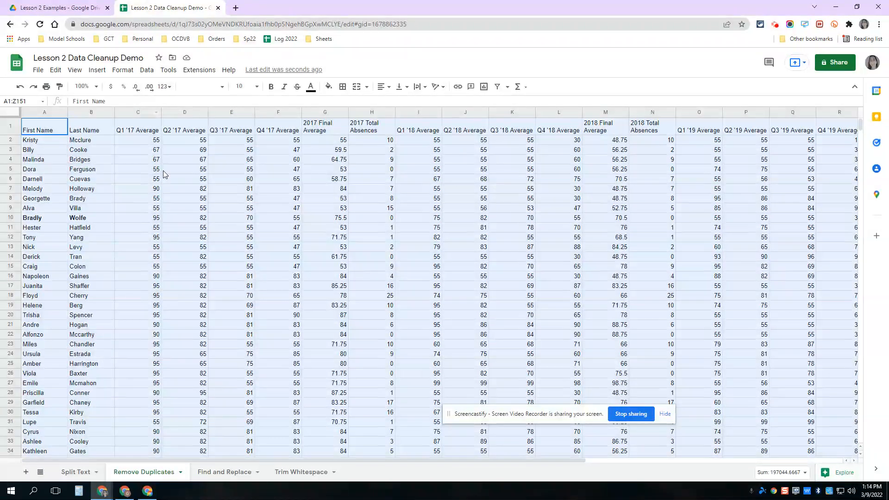
# - On the Find and Replace sheet, examine the Name and Date entries for consistency and the formula in J3 under Total Study Hours
pyautogui.click(223, 472)
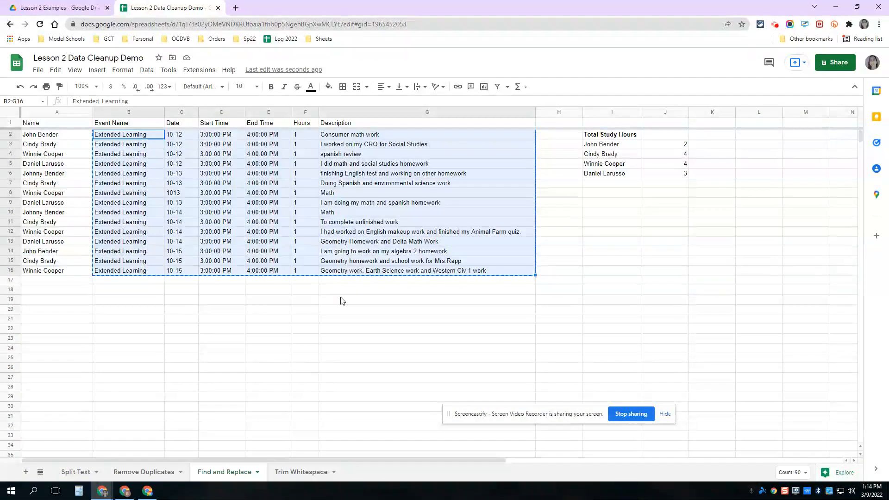
pyautogui.click(346, 320)
pyautogui.click(557, 282)
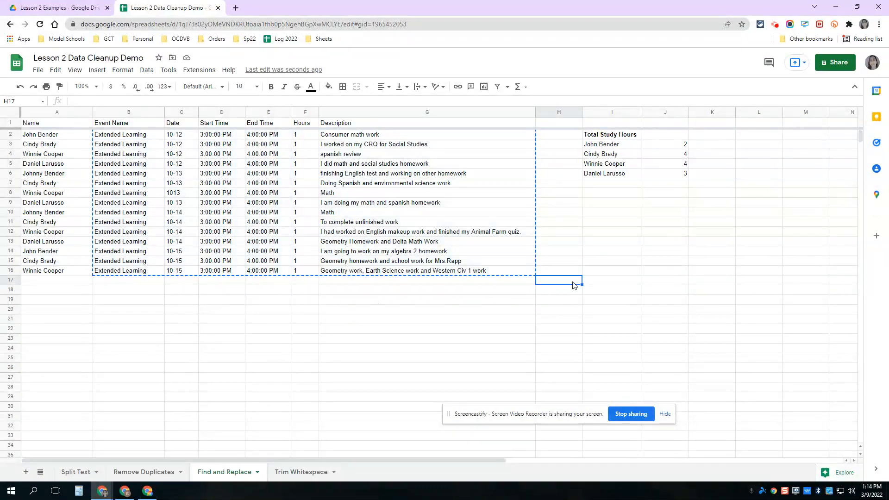
pyautogui.click(353, 349)
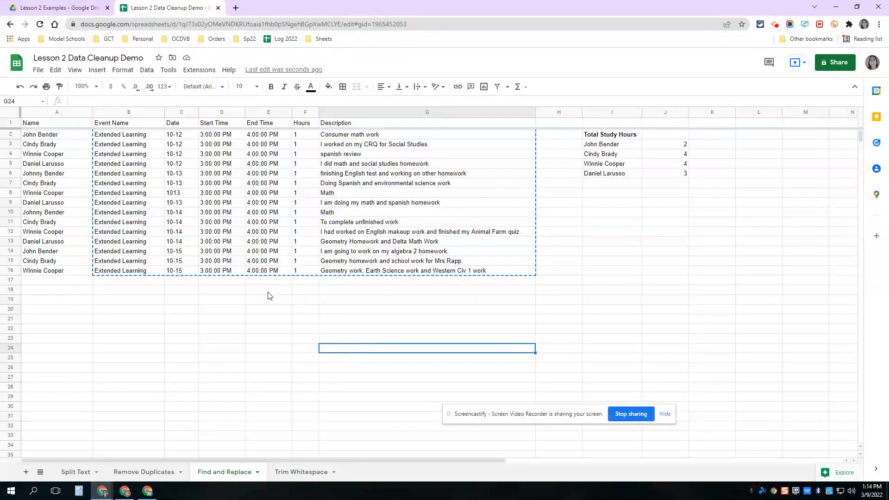
pyautogui.click(68, 201)
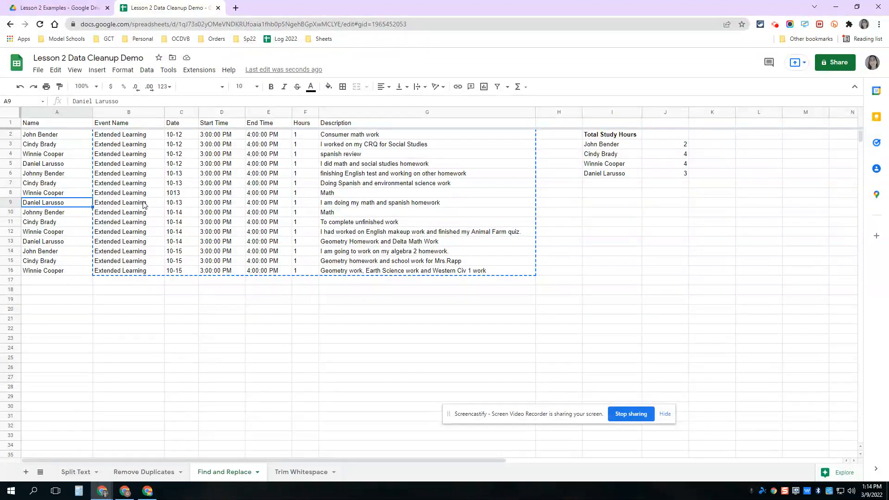
pyautogui.click(169, 192)
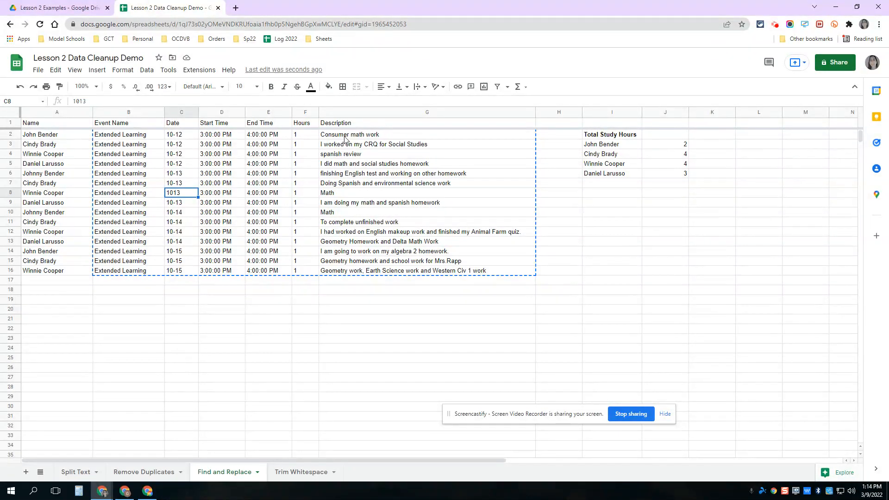
pyautogui.click(682, 146)
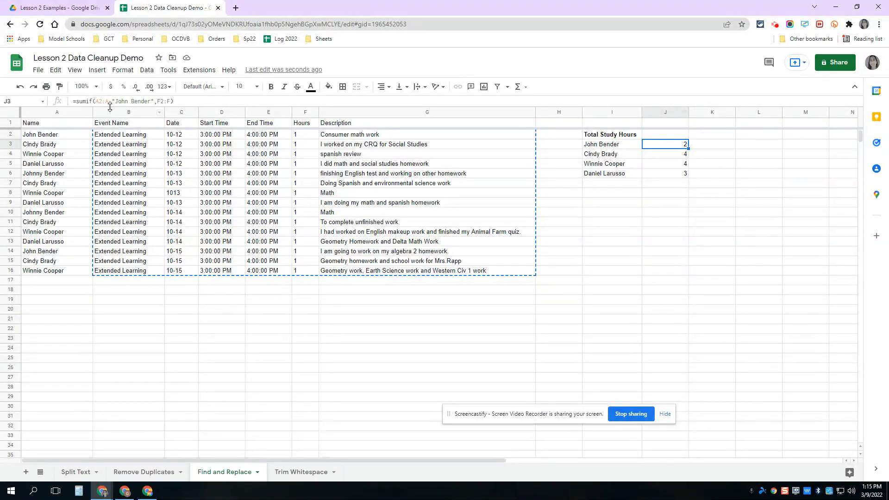
pyautogui.click(58, 137)
pyautogui.click(47, 175)
pyautogui.click(39, 214)
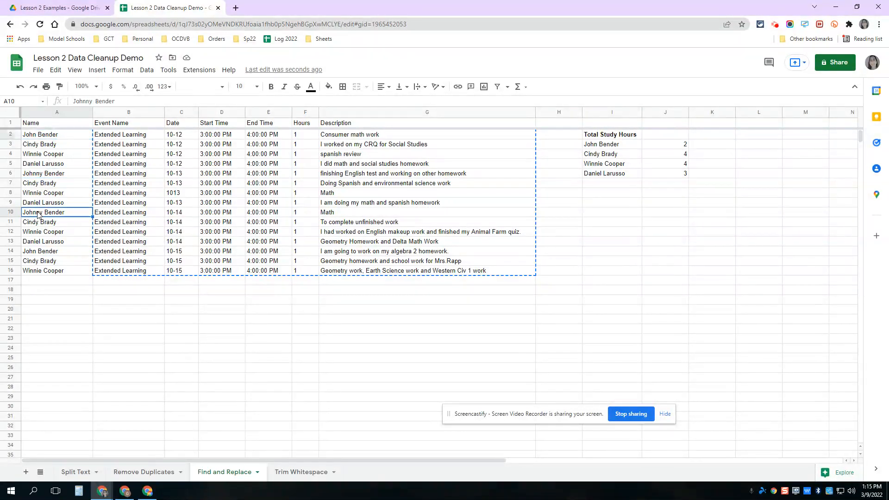
# - Set up Find and Replace to search for the student's name as written in A6 and replace it with the version in A2
pyautogui.click(40, 253)
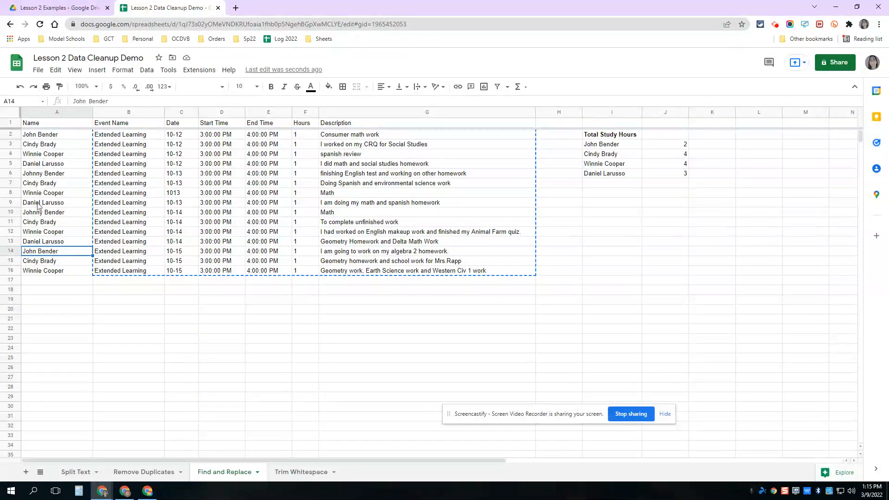
pyautogui.click(42, 174)
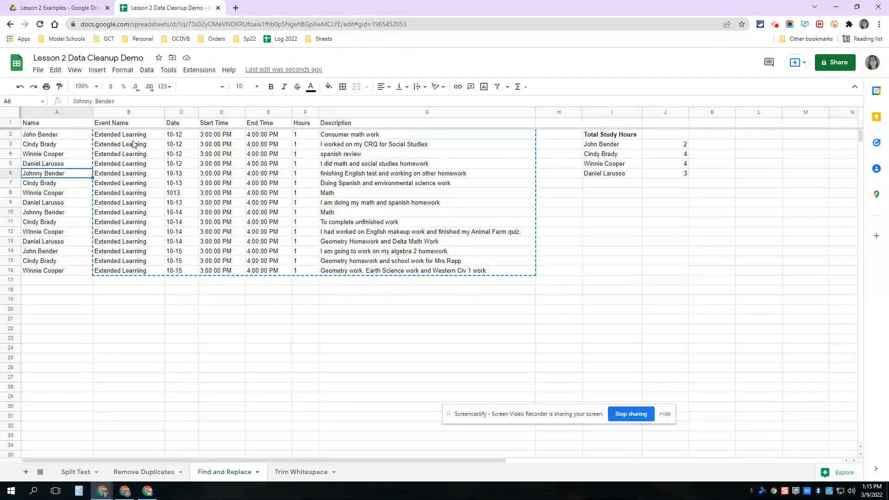
pyautogui.hotkey('ctrl', 'f')
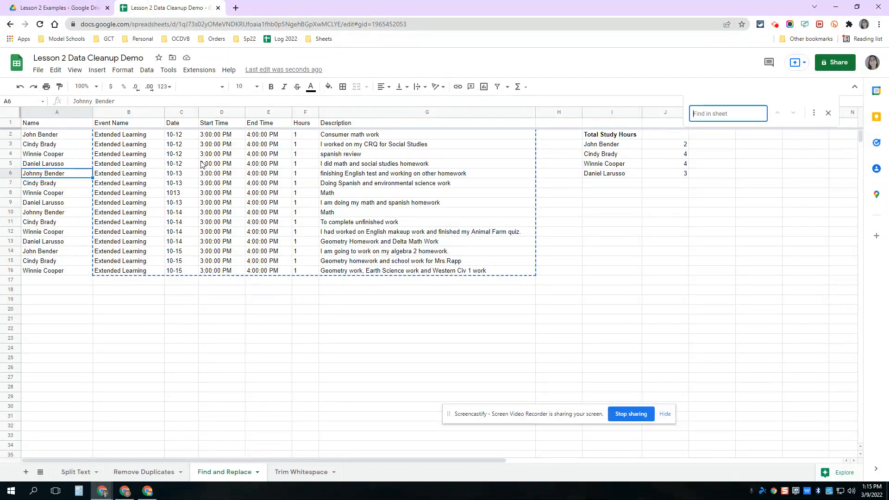
pyautogui.click(814, 114)
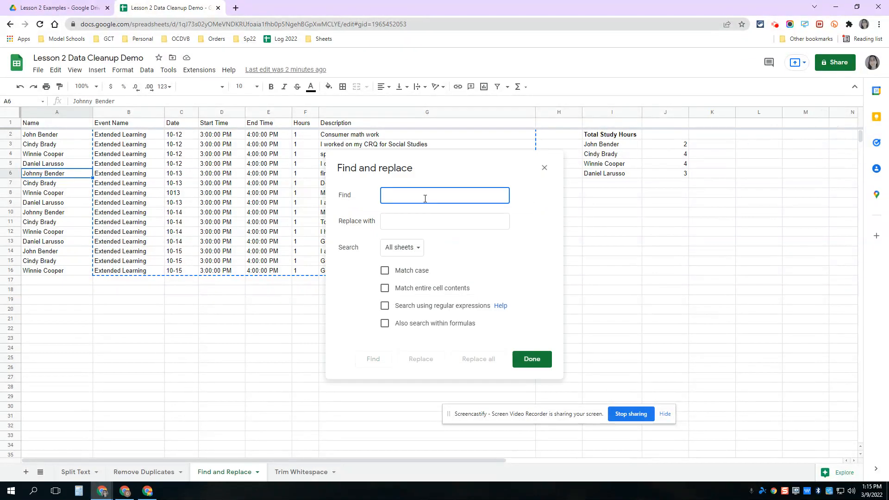
pyautogui.write('JOhnn')
pyautogui.press('BackSpace')
pyautogui.press('BackSpace')
pyautogui.press('BackSpace')
pyautogui.press('BackSpace')
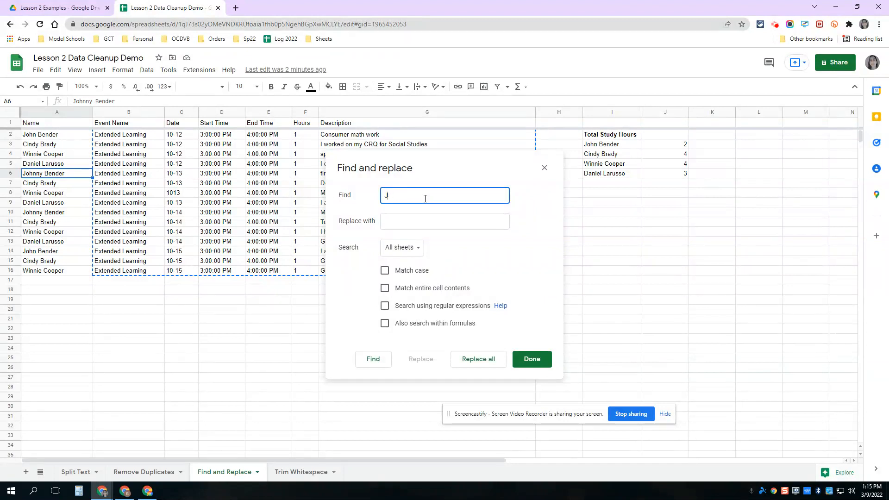
pyautogui.write('hnny Bender')
pyautogui.click(436, 219)
pyautogui.write('JOhn')
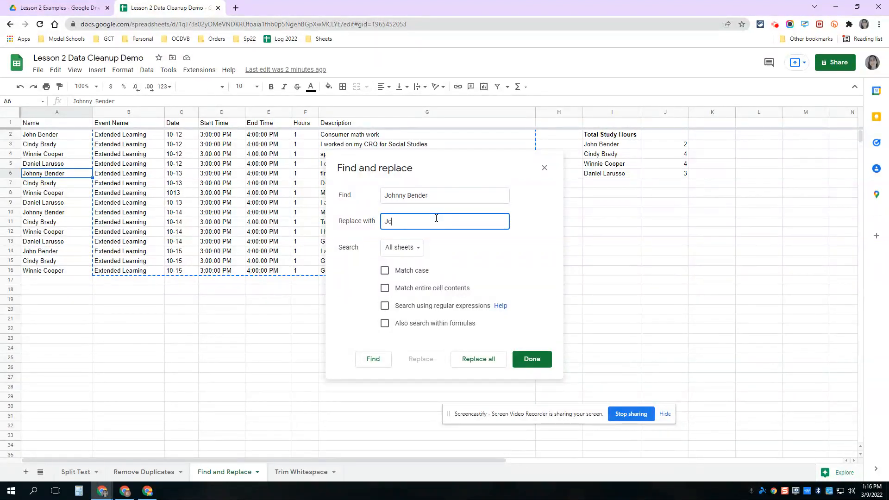
pyautogui.write(' Bender')
# - Limit the search to this sheet, replace all occurrences of the name variant, and close Find and Replace
pyautogui.click(414, 247)
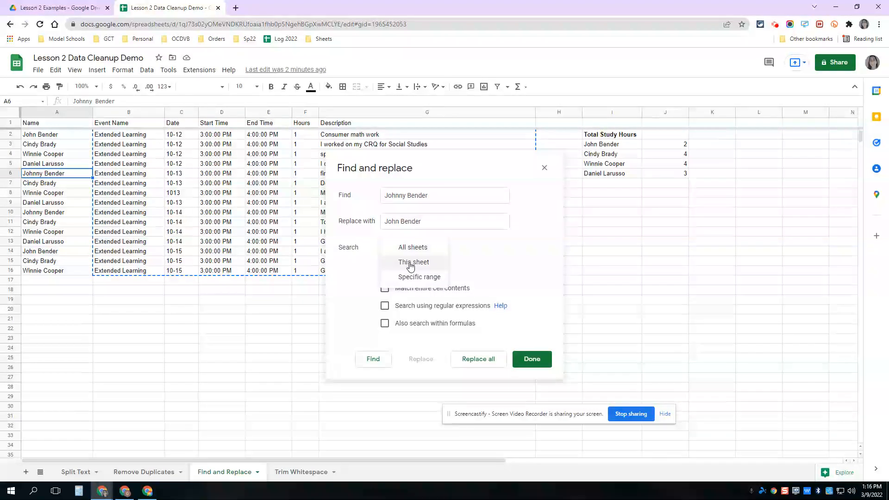
pyautogui.click(410, 266)
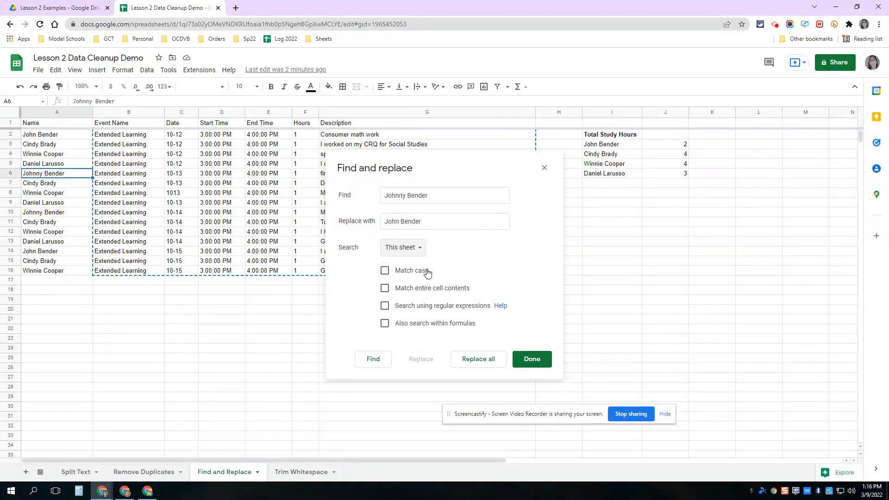
pyautogui.click(479, 362)
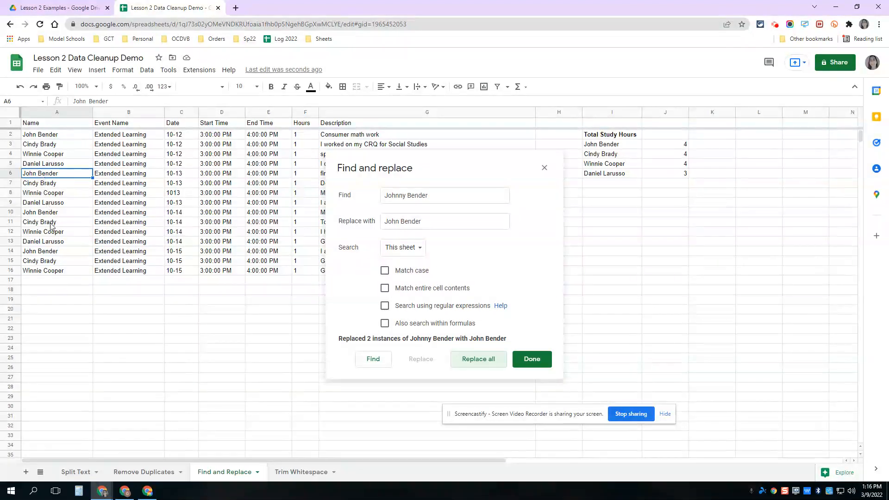
pyautogui.click(534, 357)
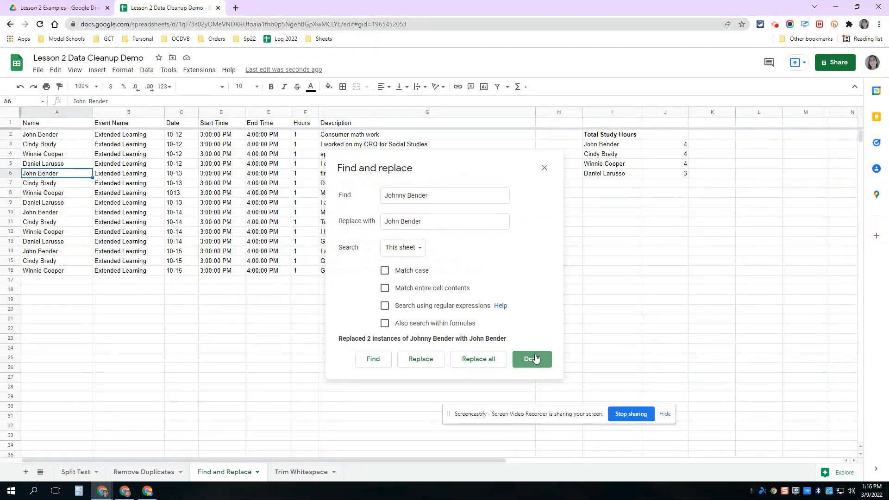
# - Compare the study hours formula in J3 with the matching name entries in A2, A6, A10 and A14
pyautogui.click(680, 146)
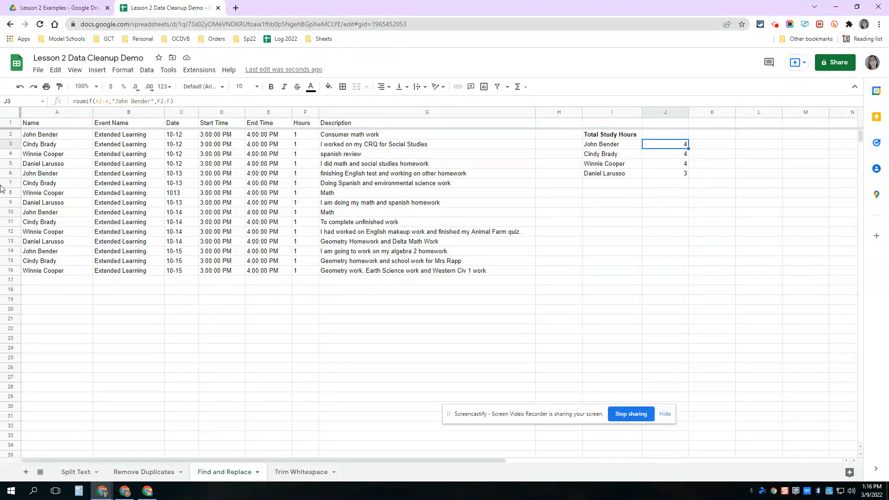
pyautogui.click(25, 136)
pyautogui.click(41, 176)
pyautogui.click(48, 213)
pyautogui.click(60, 254)
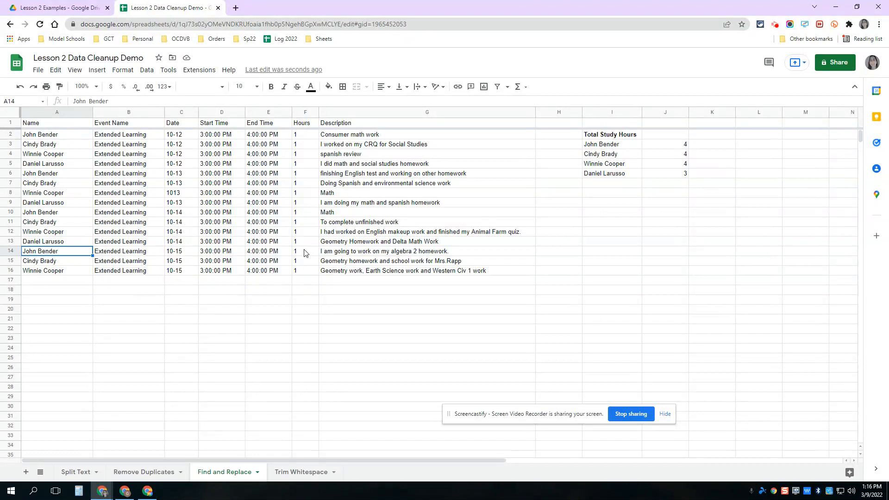
pyautogui.click(678, 148)
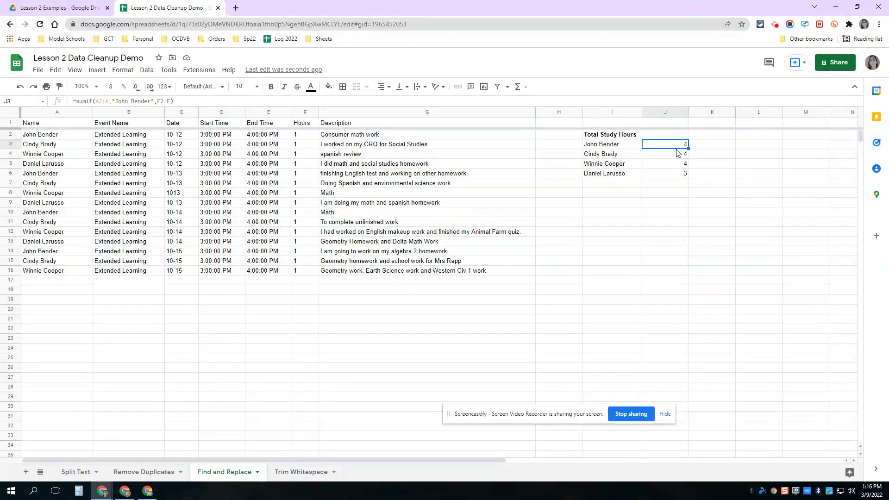
# - Open the Trim Whitespace sheet
pyautogui.click(295, 472)
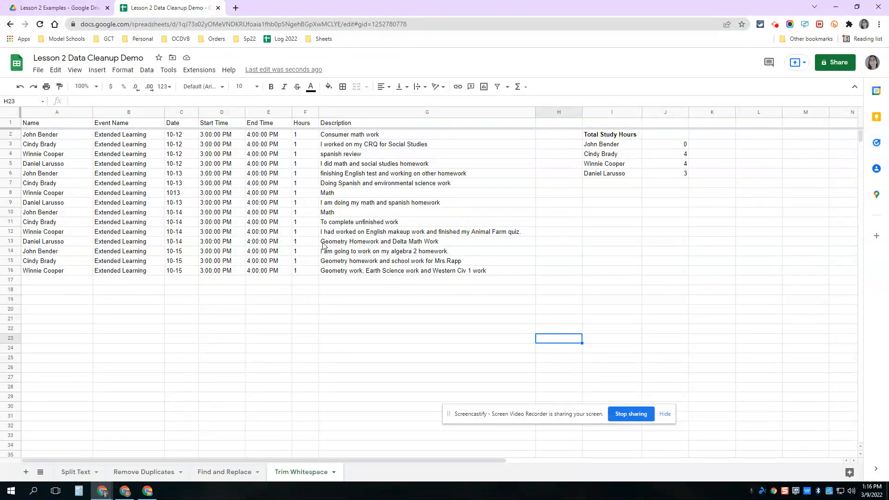
# - Enter a sample first name in the empty cell A18, inspect the entry, and clear it
pyautogui.click(56, 291)
pyautogui.doubleClick(62, 290)
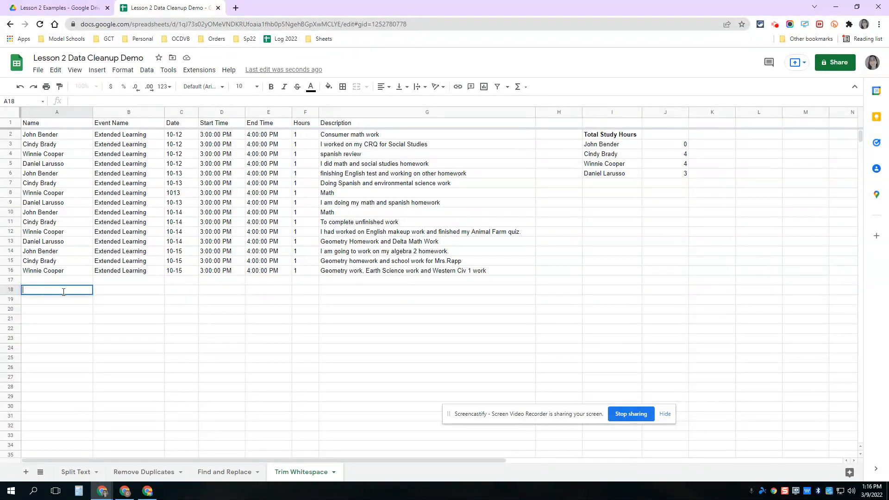
pyautogui.write('Jen')
pyautogui.click(55, 303)
pyautogui.click(55, 293)
pyautogui.doubleClick(45, 290)
pyautogui.press('BackSpace')
pyautogui.press('BackSpace')
# - On the Trim Whitespace sheet, examine the J3 formula against the name entries in A2, A6, A10 and A14
pyautogui.click(683, 158)
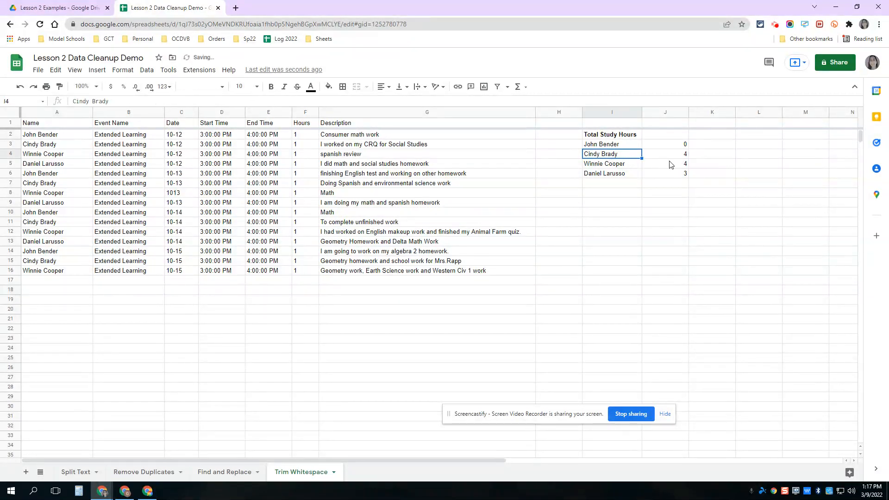
pyautogui.click(681, 145)
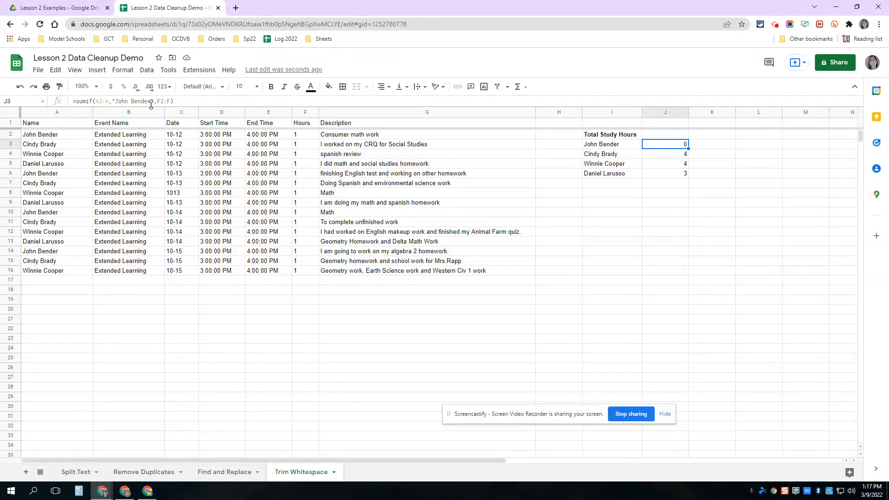
pyautogui.click(40, 136)
pyautogui.click(32, 175)
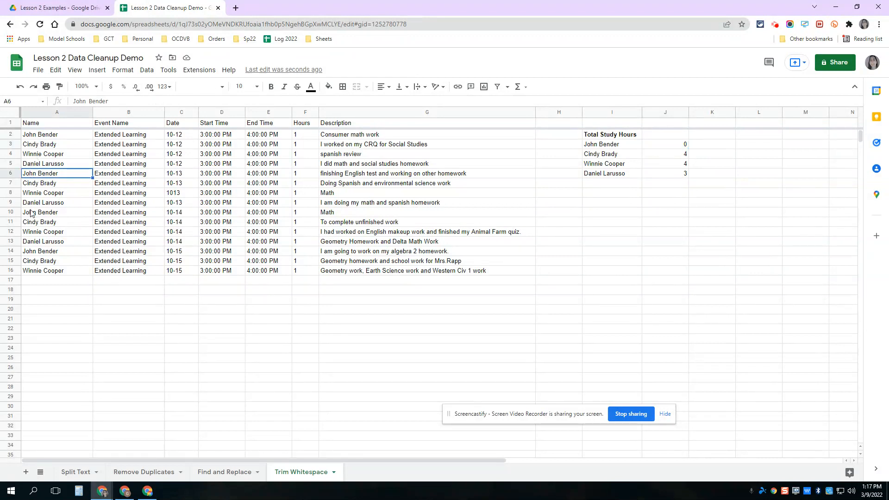
pyautogui.click(32, 214)
pyautogui.click(36, 253)
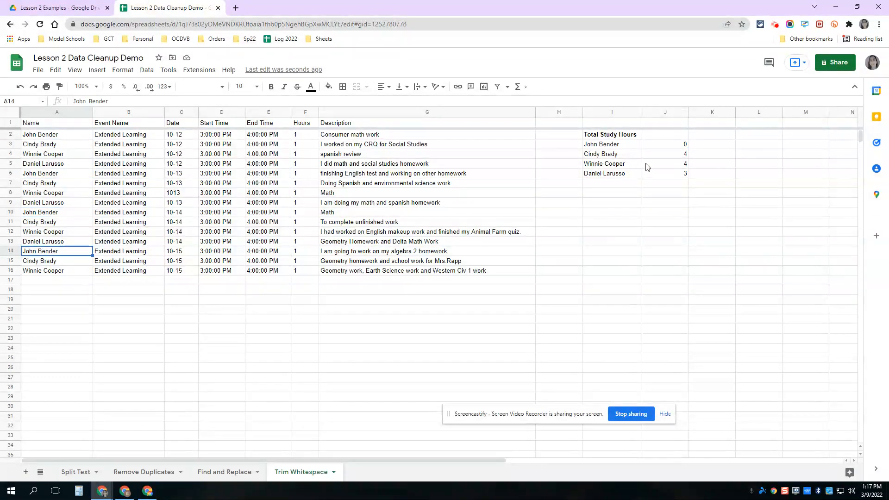
pyautogui.click(668, 147)
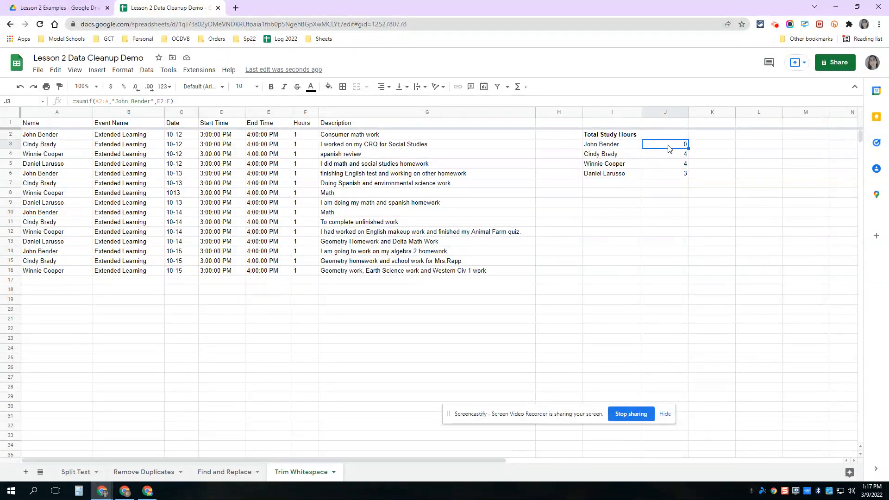
# - Inspect the contents of the name cells A2, A6, A10 and A14 for trailing spaces
pyautogui.click(64, 137)
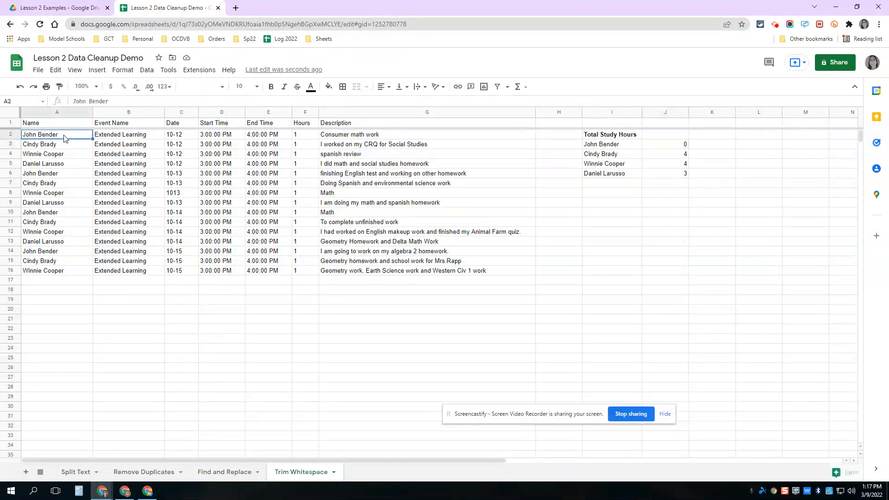
pyautogui.doubleClick(66, 135)
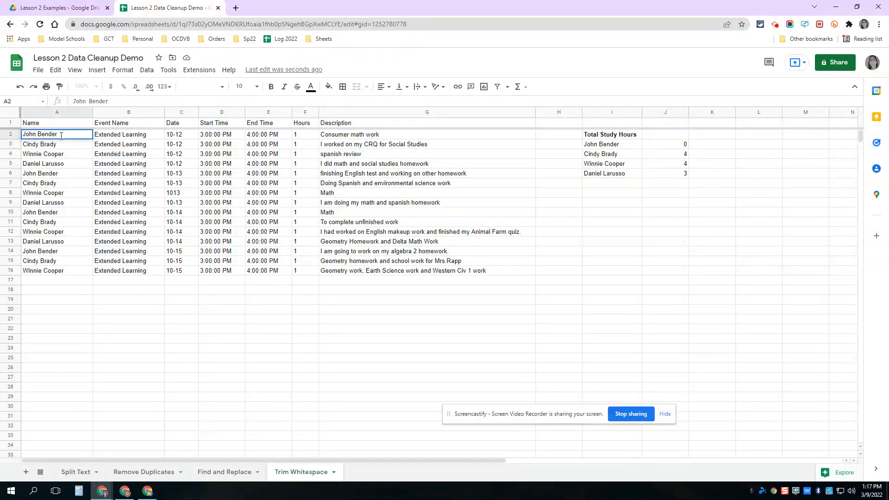
pyautogui.click(70, 174)
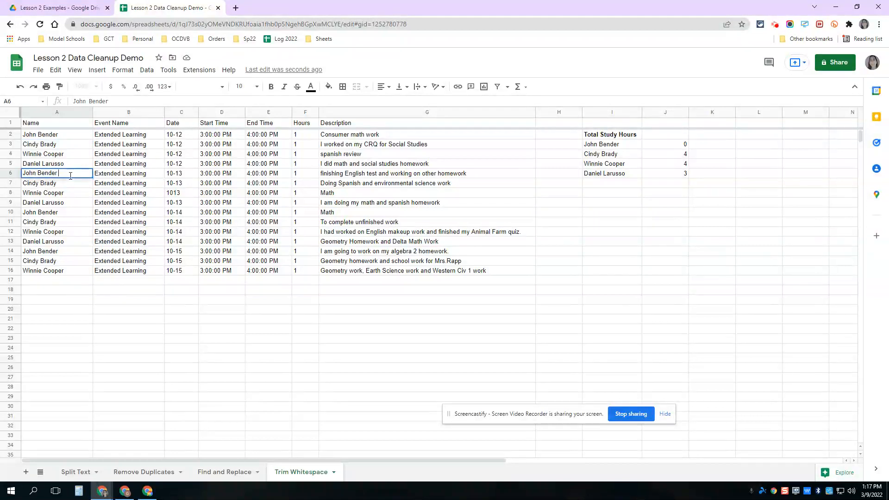
pyautogui.doubleClick(65, 215)
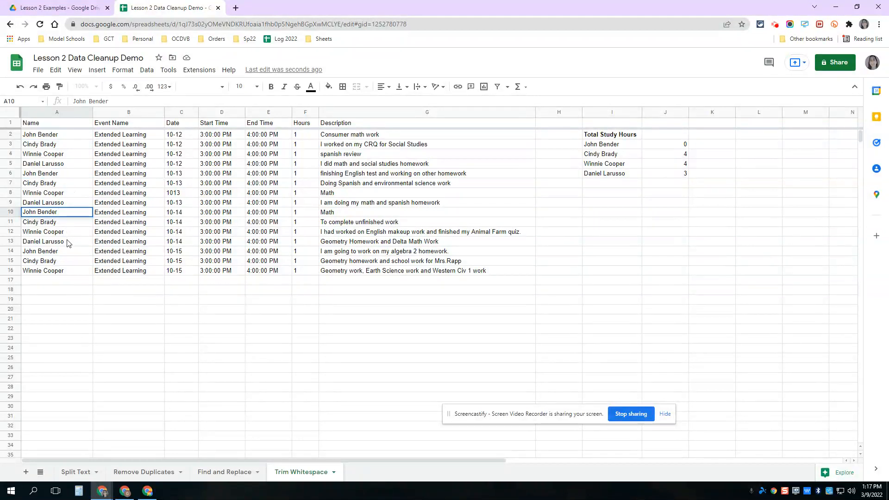
pyautogui.doubleClick(75, 253)
pyautogui.click(79, 275)
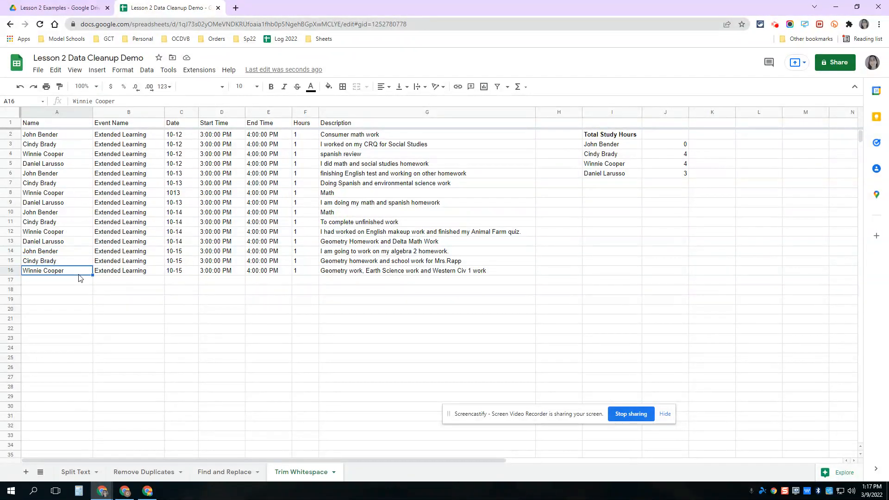
# - Compare the ends of the different students' names in A2 through A5 for extra spaces
pyautogui.click(69, 138)
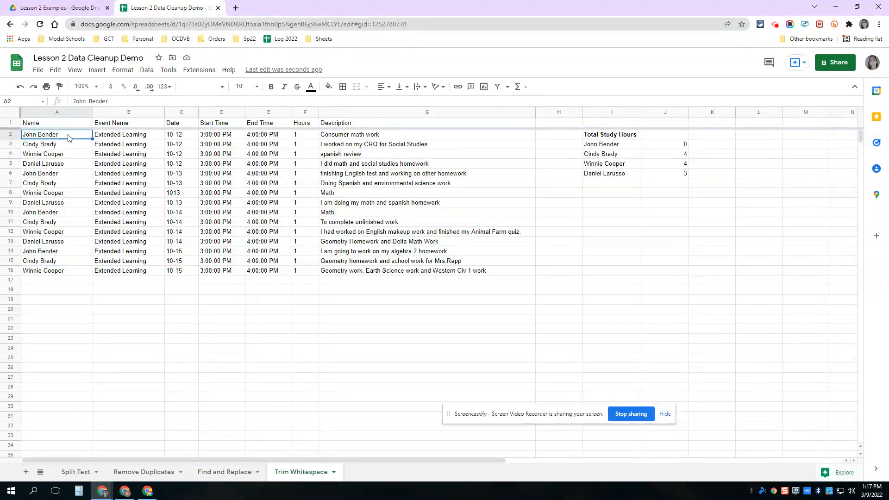
pyautogui.doubleClick(69, 135)
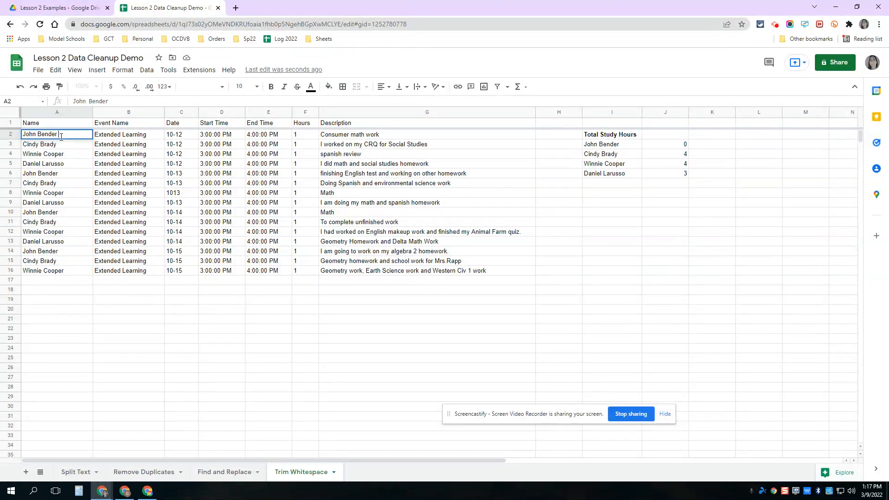
pyautogui.click(72, 148)
pyautogui.click(168, 182)
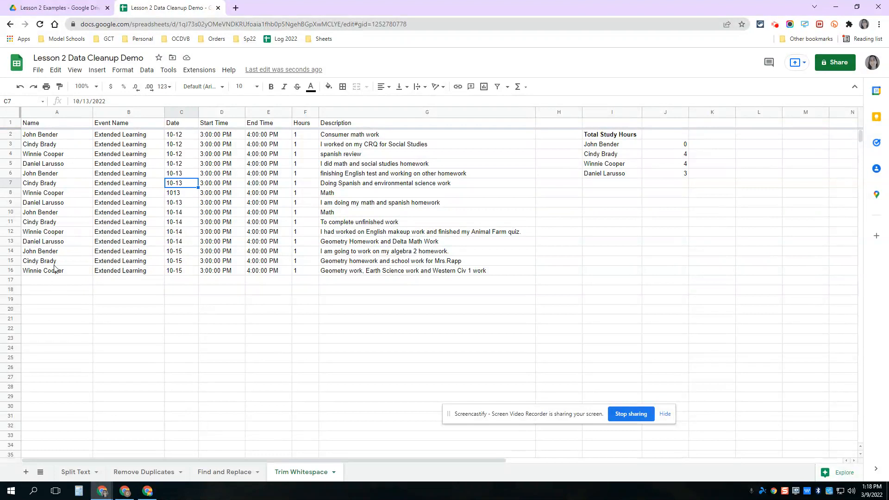
pyautogui.doubleClick(73, 134)
pyautogui.doubleClick(72, 146)
pyautogui.doubleClick(71, 155)
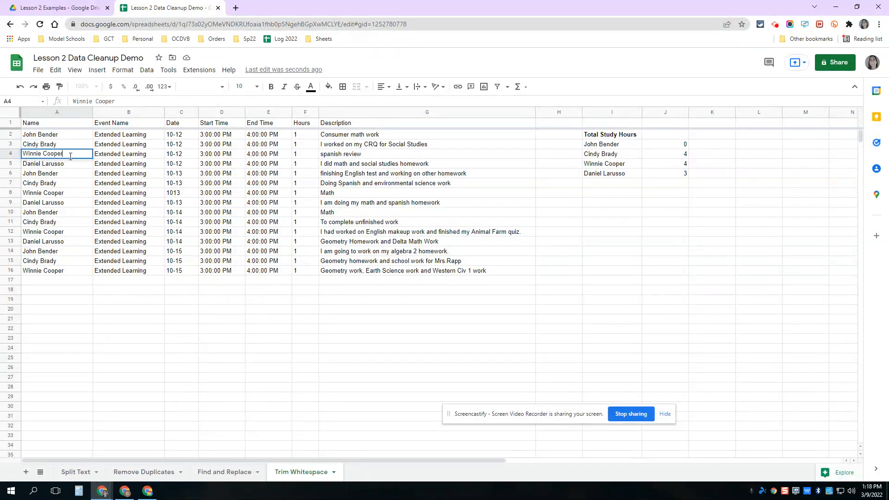
pyautogui.doubleClick(69, 164)
pyautogui.click(150, 177)
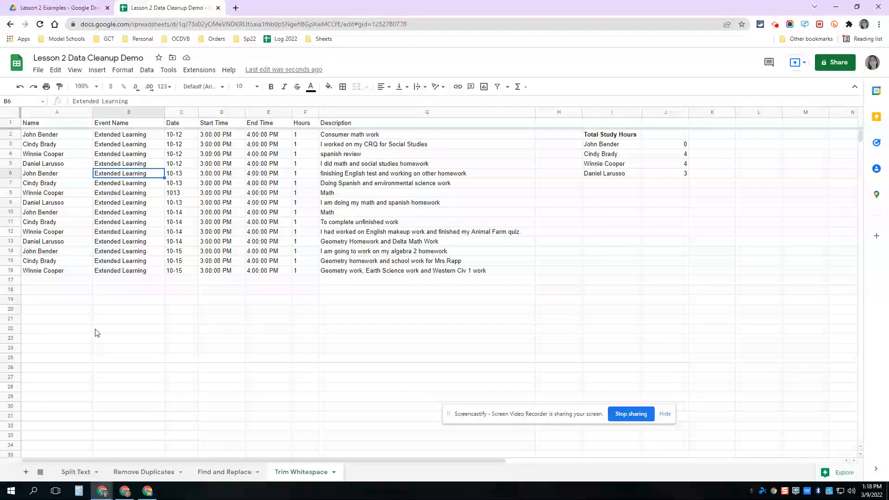
# - Trim whitespace across the entire Trim Whitespace sheet and check the study hours total in J3
pyautogui.click(9, 114)
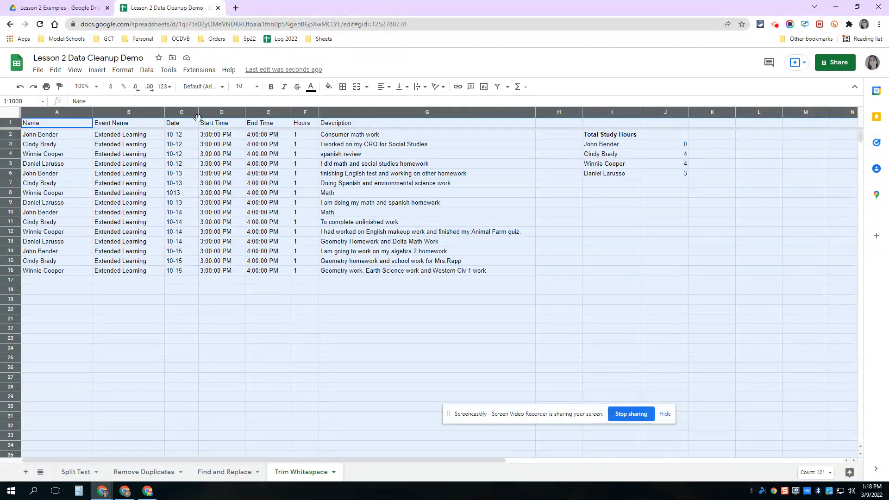
pyautogui.click(147, 70)
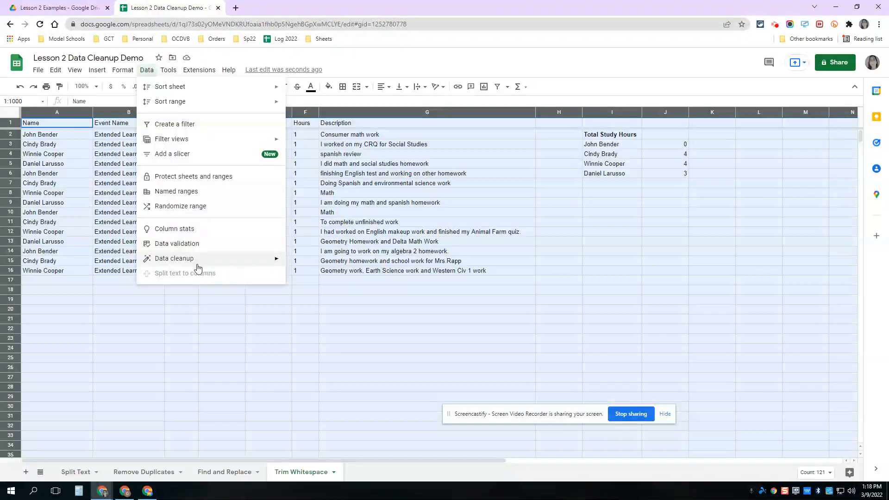
pyautogui.moveTo(198, 268)
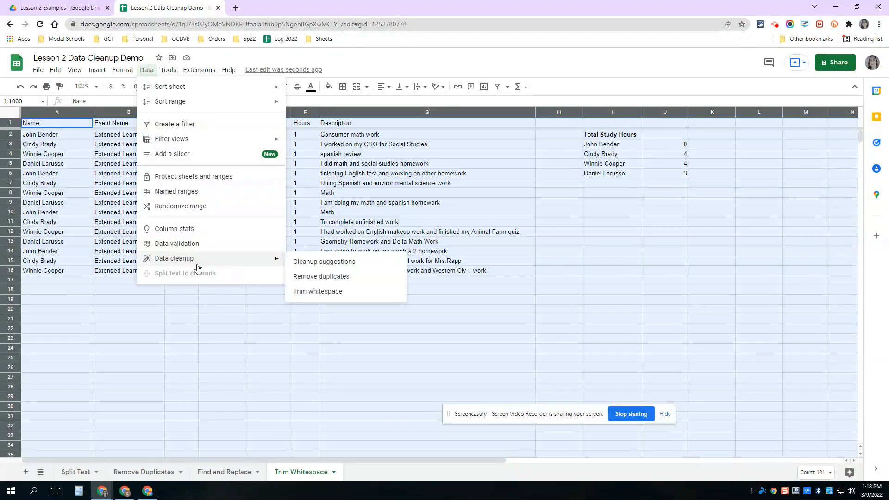
pyautogui.click(309, 293)
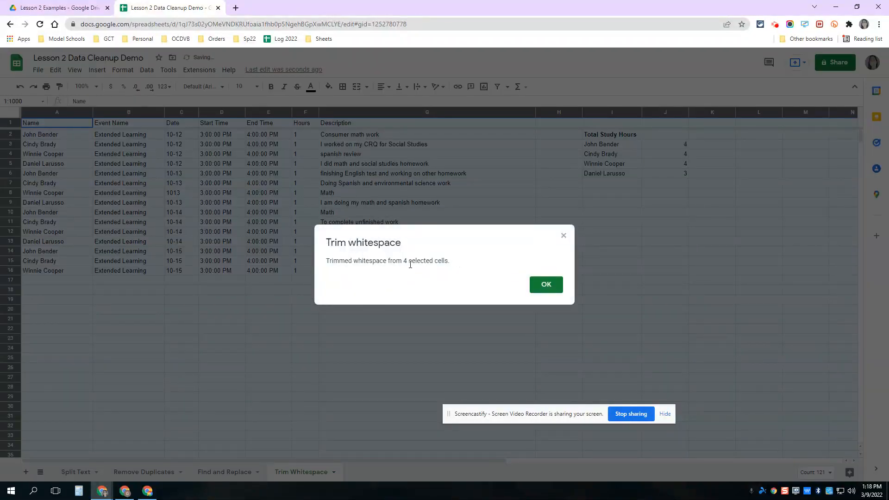
pyautogui.click(546, 285)
pyautogui.click(677, 148)
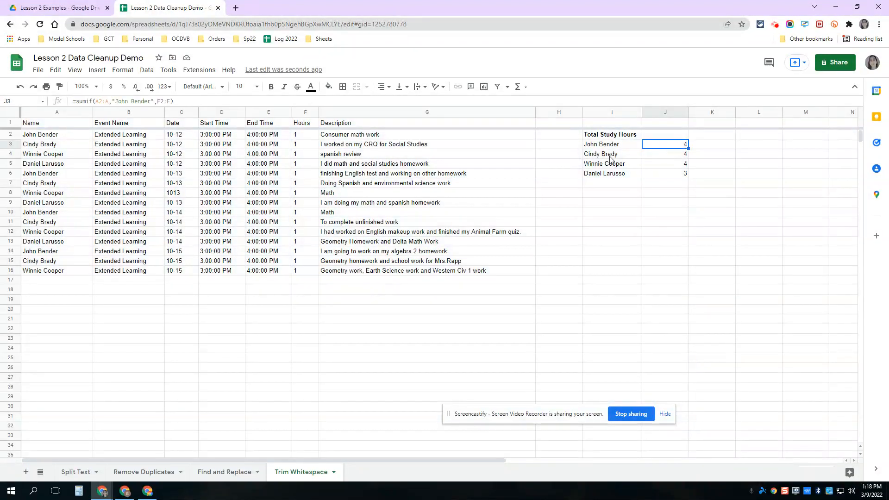
# - Check the name cells A2, A6 and A10 for leftover trailing spaces, and review the study hours formula in J3
pyautogui.doubleClick(77, 134)
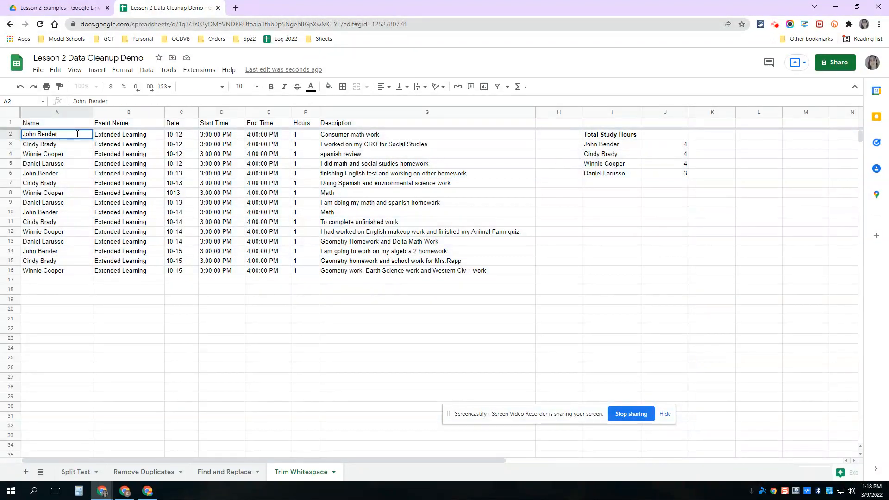
pyautogui.doubleClick(69, 174)
pyautogui.doubleClick(70, 211)
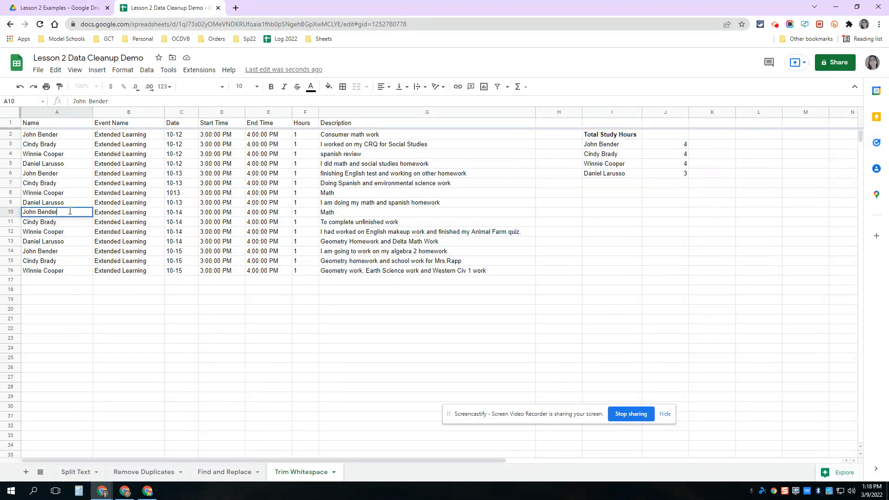
pyautogui.click(664, 213)
pyautogui.click(685, 148)
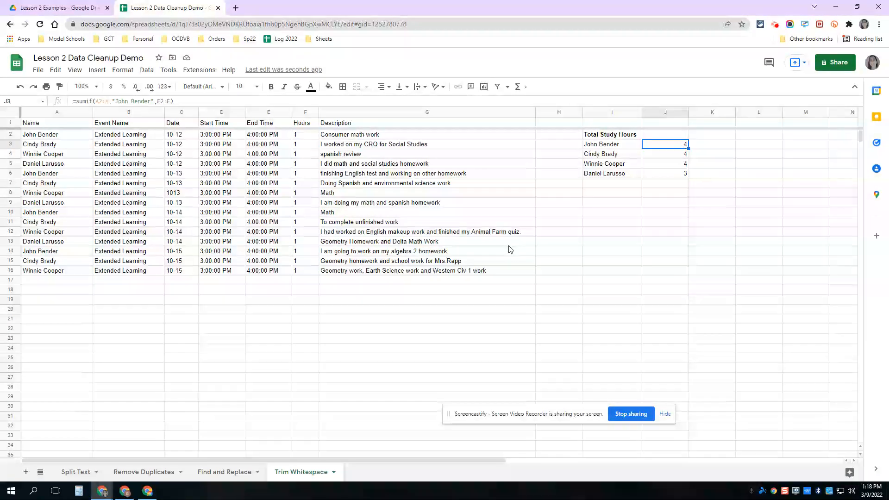
# - Run Trim whitespace again on the entire Trim Whitespace sheet and dismiss the result message
pyautogui.click(13, 116)
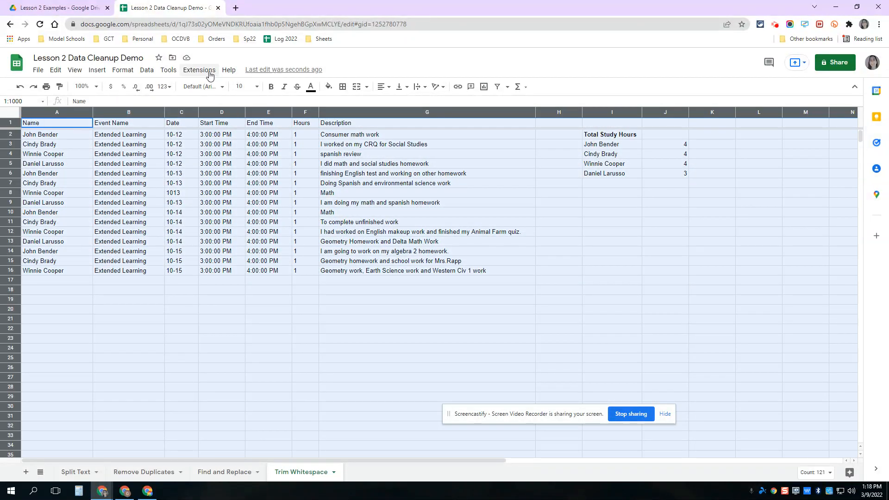
pyautogui.click(146, 72)
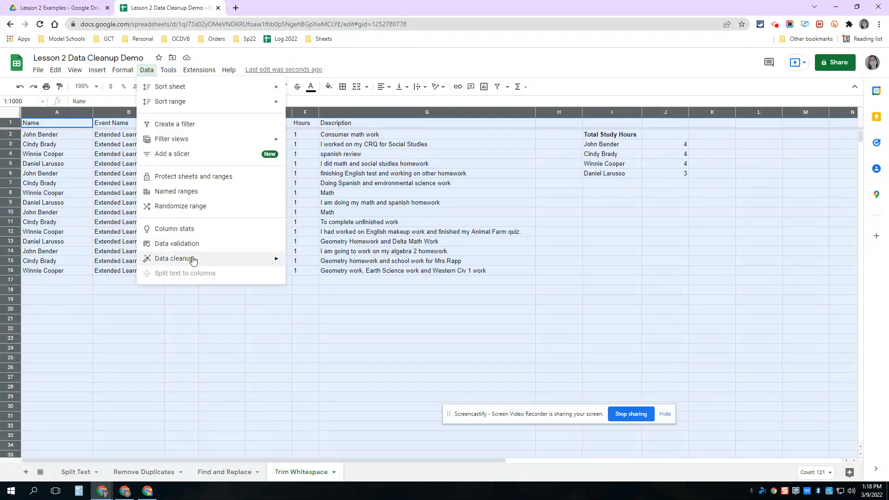
pyautogui.click(330, 291)
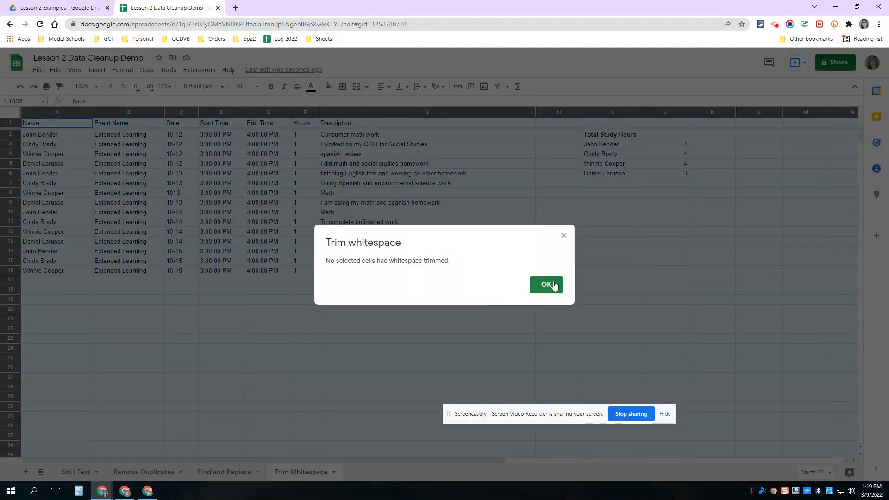
pyautogui.click(555, 285)
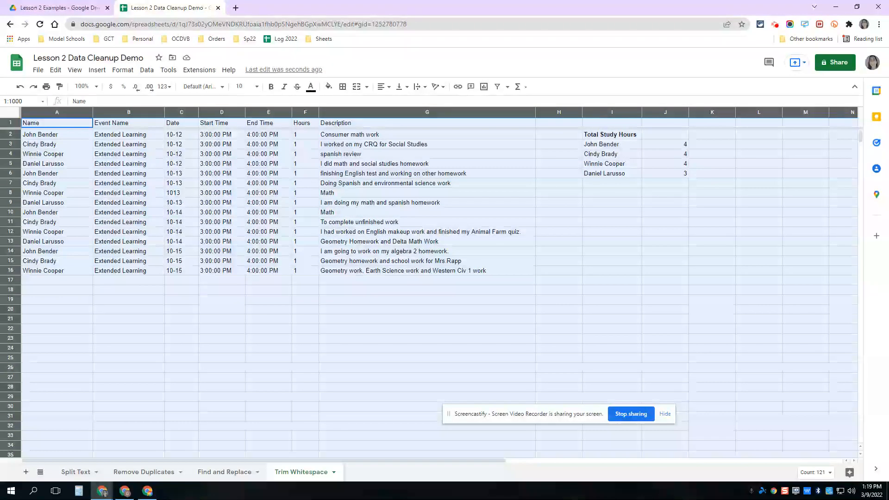